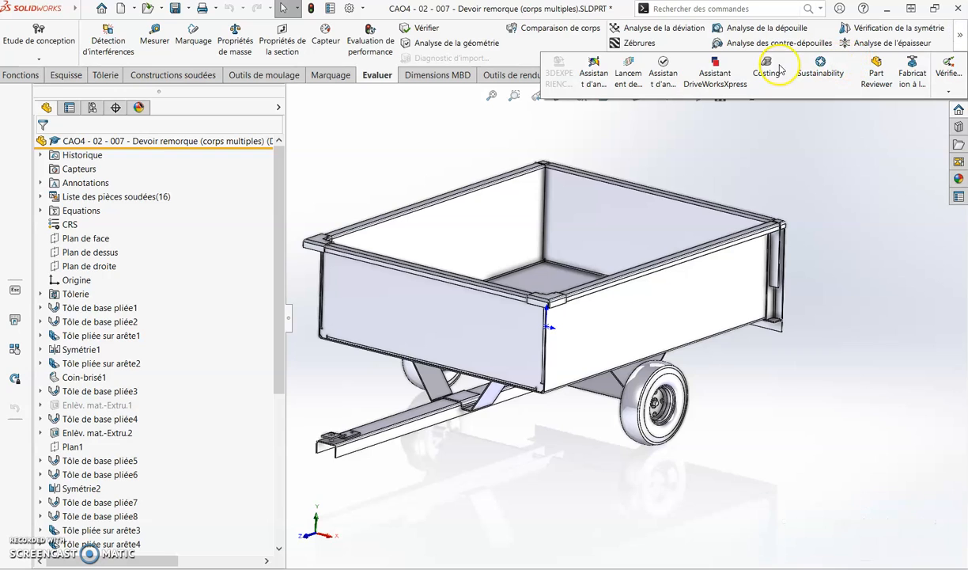
# Step: Start Costing for the trailer part, narrow the cost tree and bring back the Costing settings
pyautogui.click(764, 65)
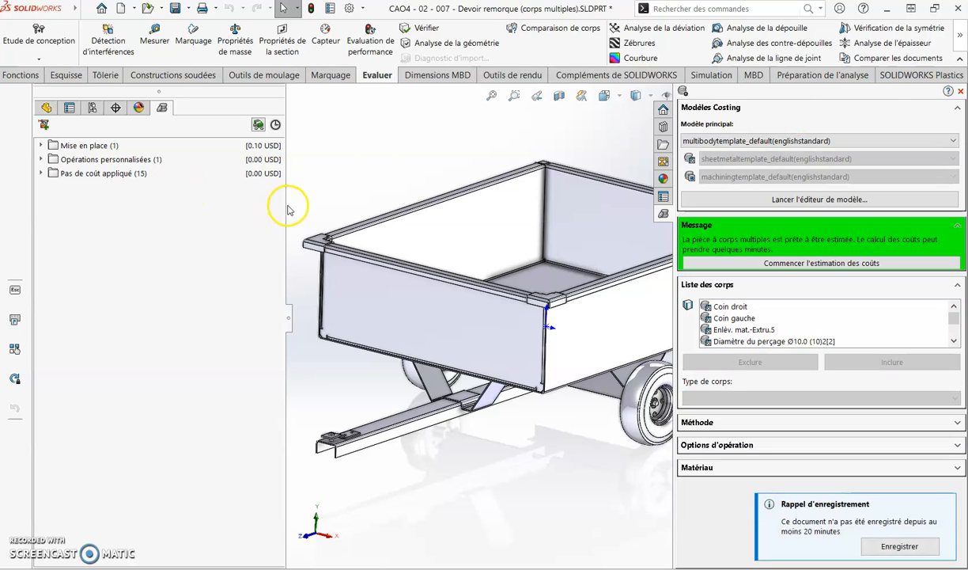
pyautogui.moveTo(284, 215); pyautogui.dragTo(233, 211)
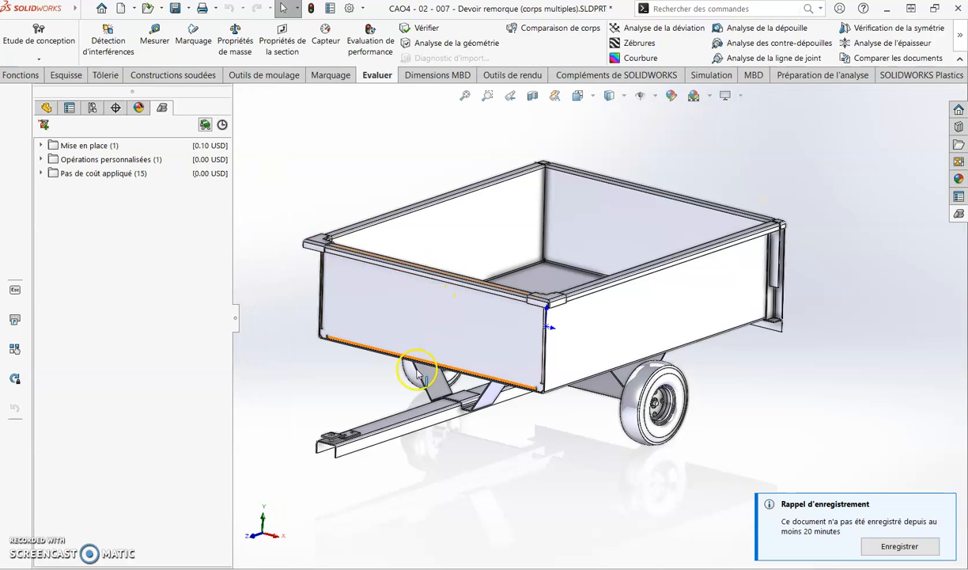
pyautogui.click(959, 214)
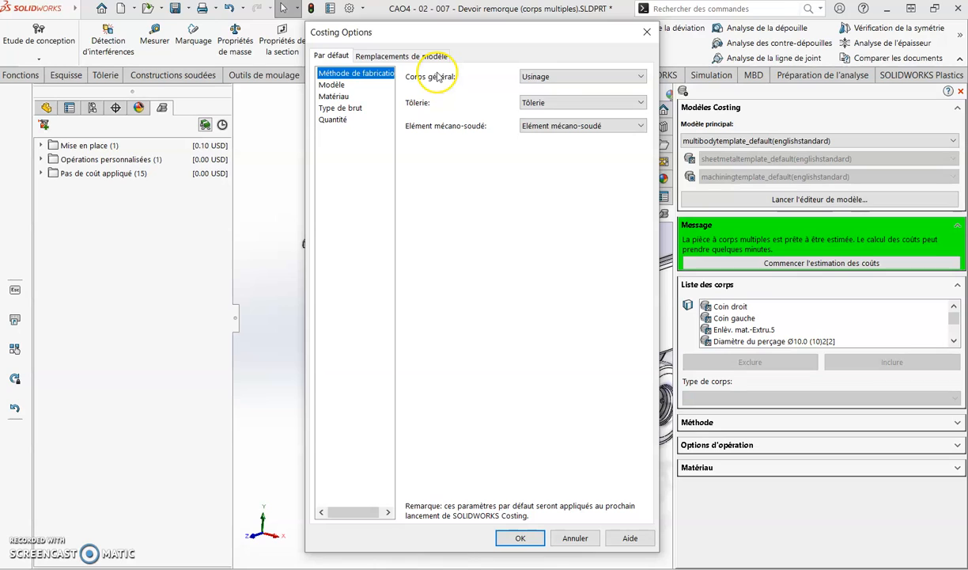
# Step: Review the default manufacturing methods in the Costing options, keeping Usinage for general bodies, Tôlerie for sheet metal and Elément mécano-soudé for weldments
pyautogui.click(562, 77)
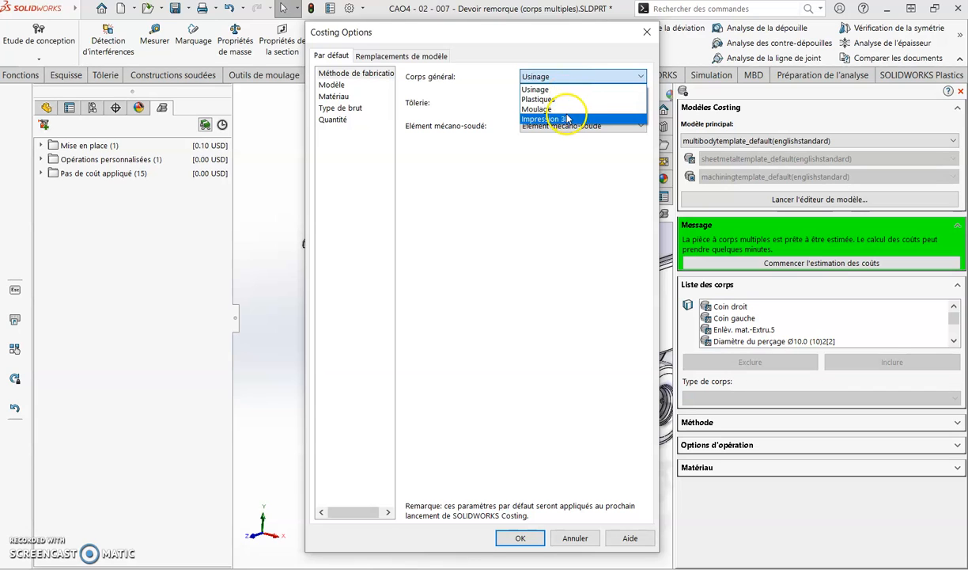
pyautogui.click(463, 96)
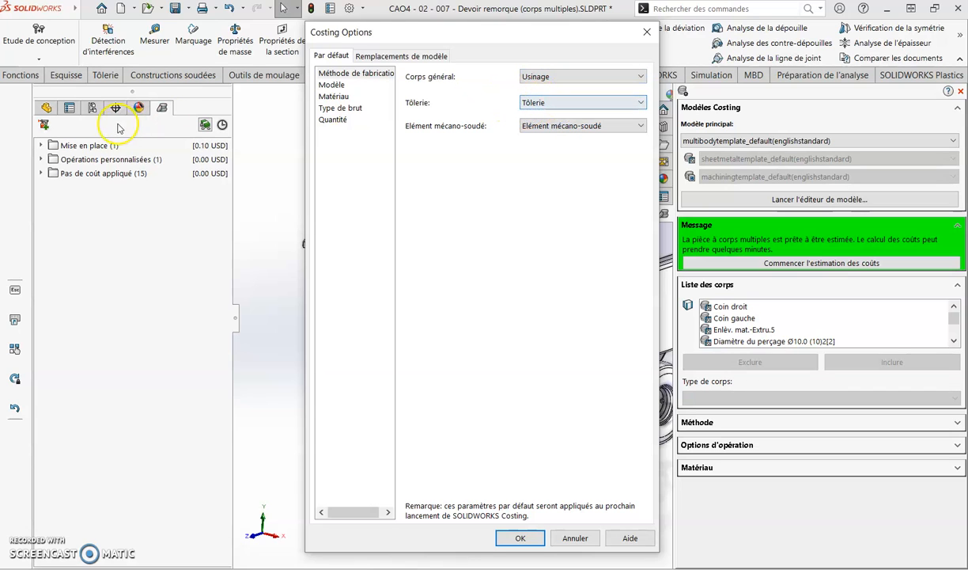
pyautogui.click(44, 104)
pyautogui.click(533, 105)
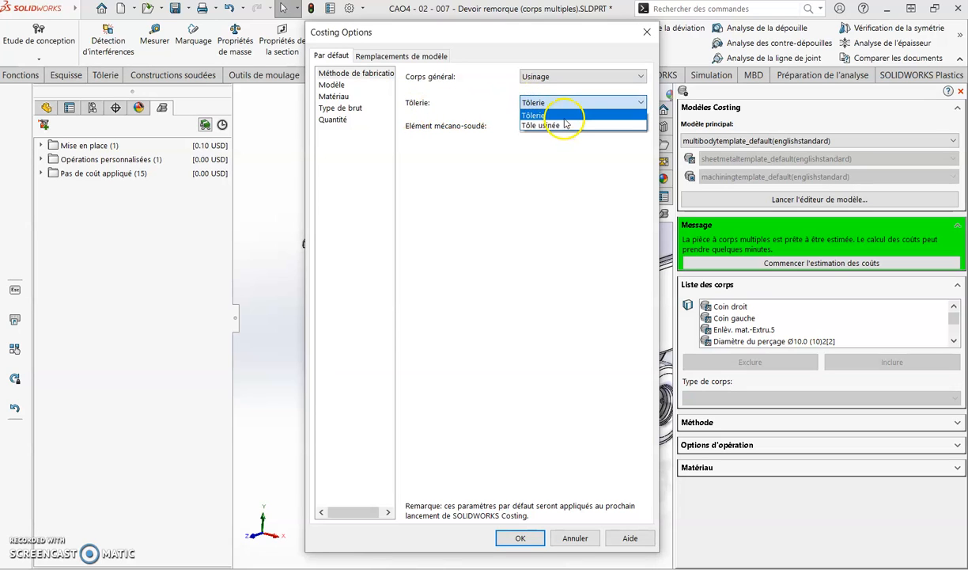
pyautogui.click(563, 115)
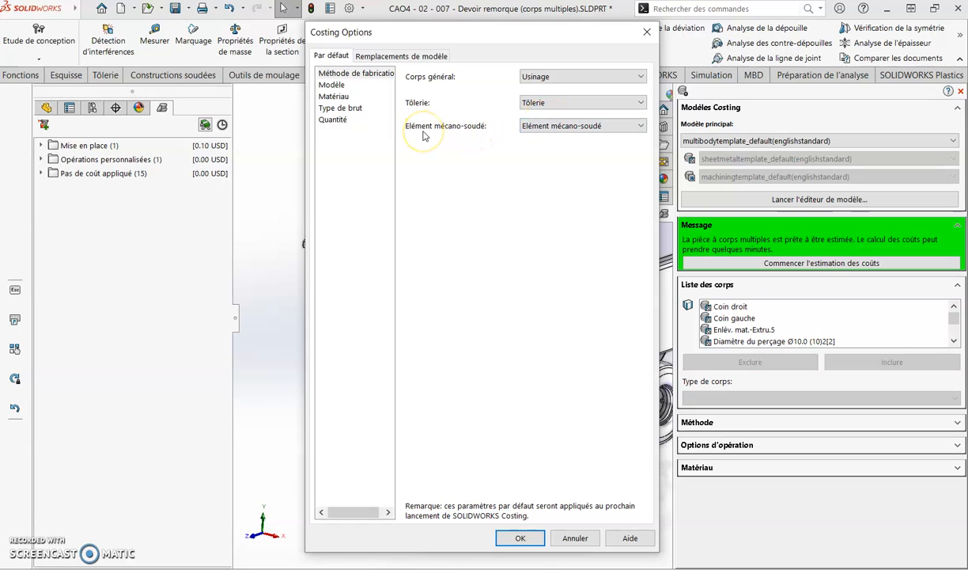
pyautogui.click(551, 126)
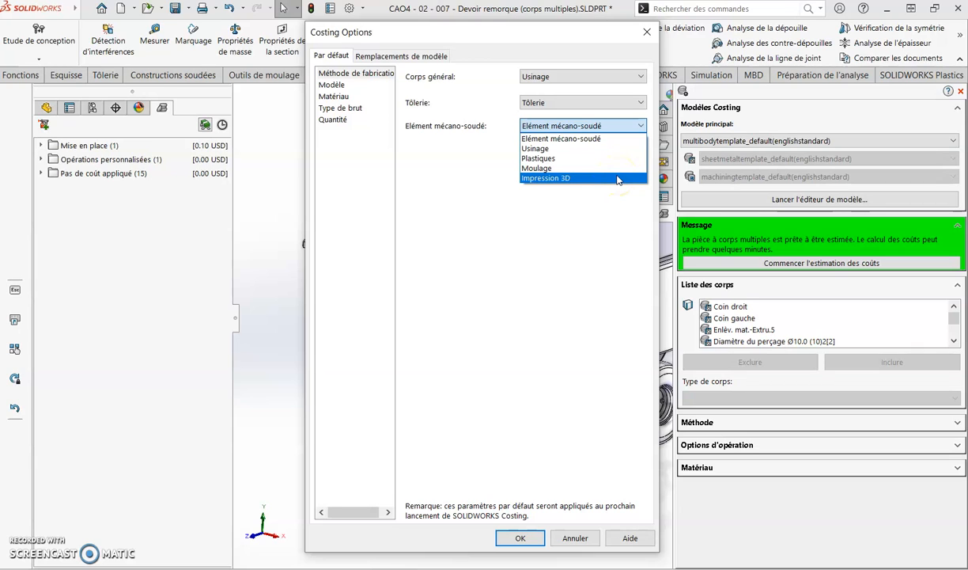
pyautogui.click(566, 139)
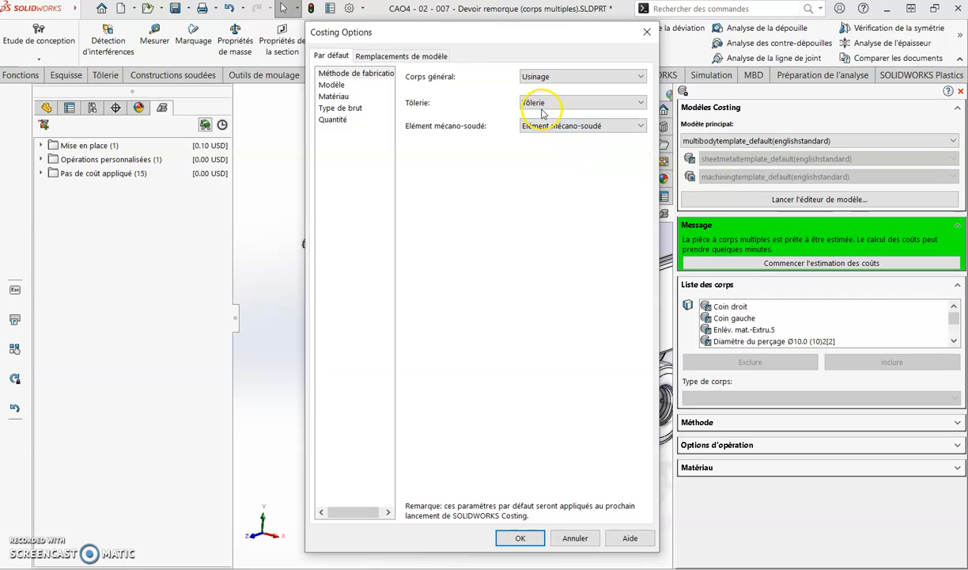
# Step: Review the default Costing templates offered for general, sheet metal and multibody parts, keeping the englishstandard versions
pyautogui.click(331, 85)
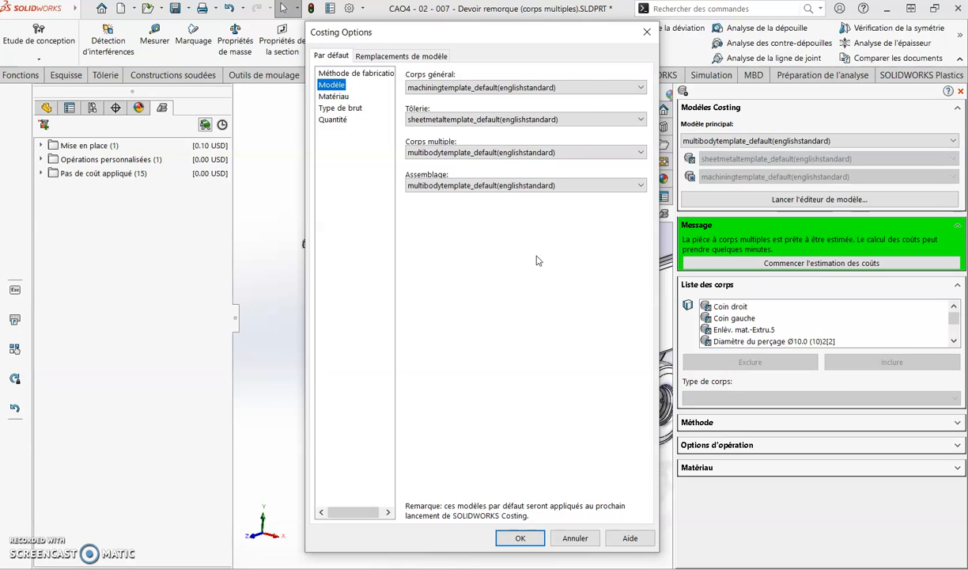
pyautogui.click(577, 87)
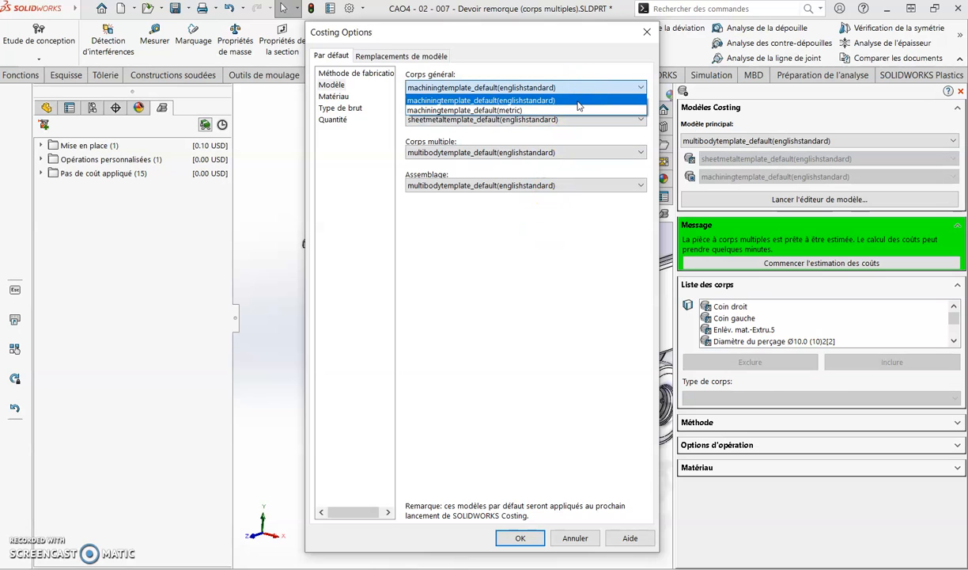
pyautogui.click(577, 102)
pyautogui.click(586, 118)
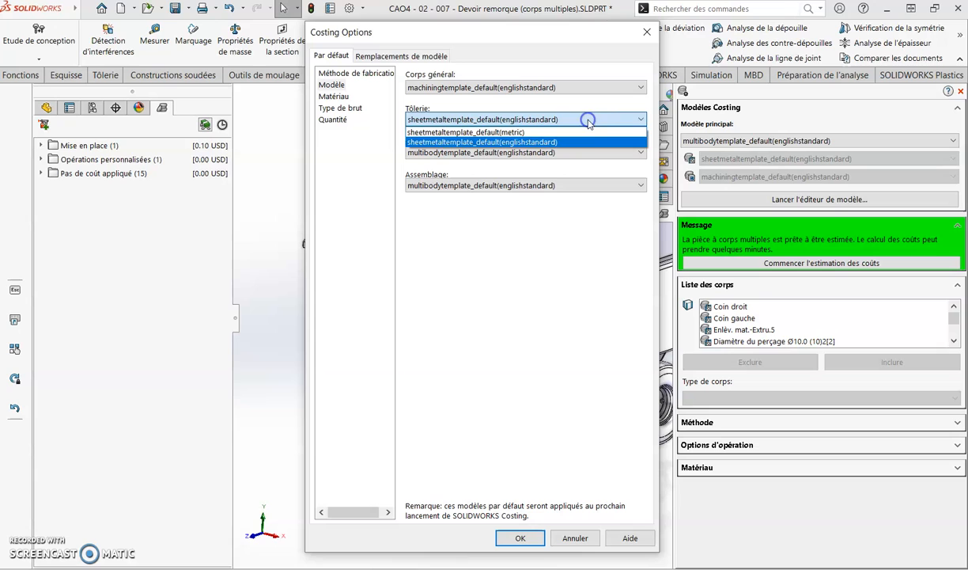
pyautogui.click(601, 283)
pyautogui.click(567, 152)
pyautogui.click(623, 270)
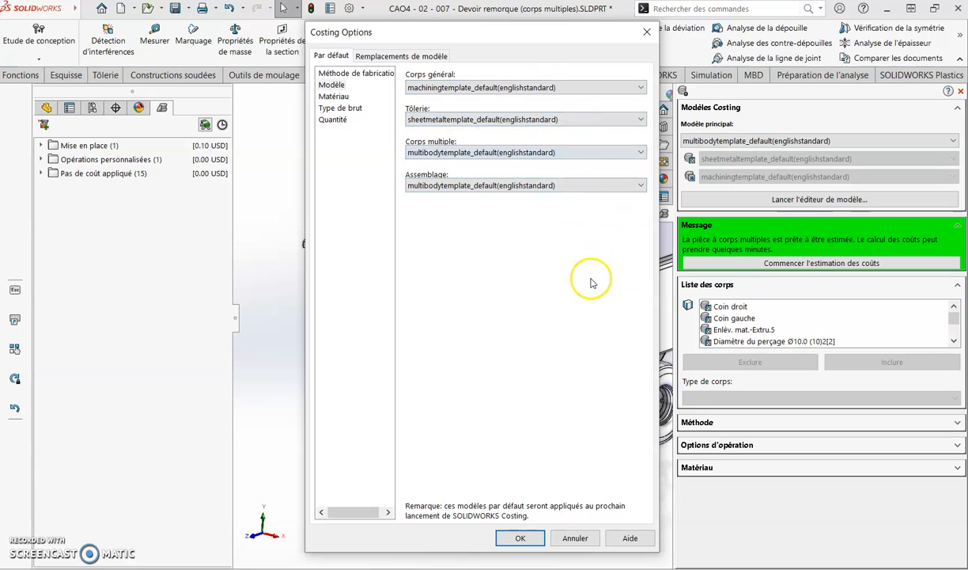
# Step: Review the default Costing materials and the steels offered for sheet metal, keeping Acier galvanisé
pyautogui.click(333, 97)
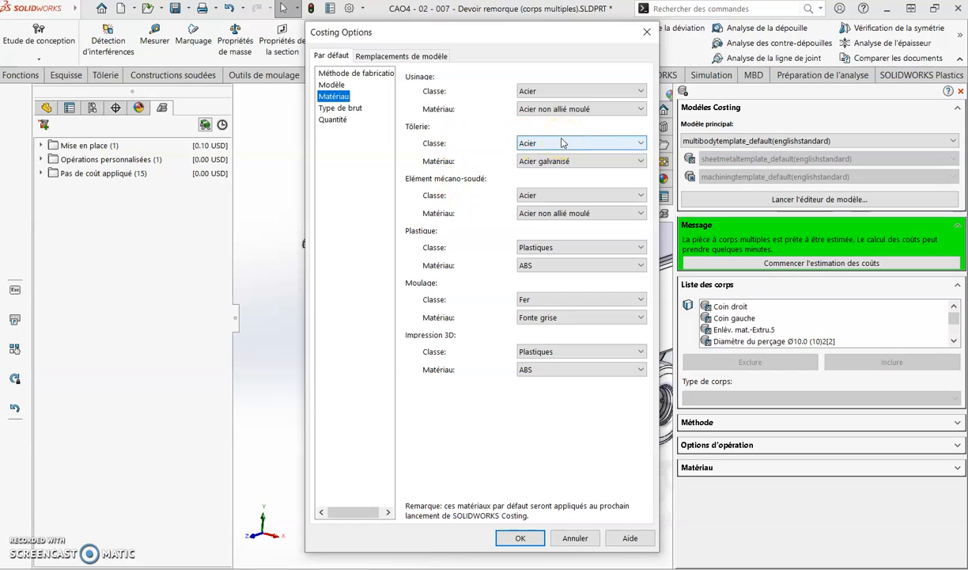
pyautogui.click(625, 162)
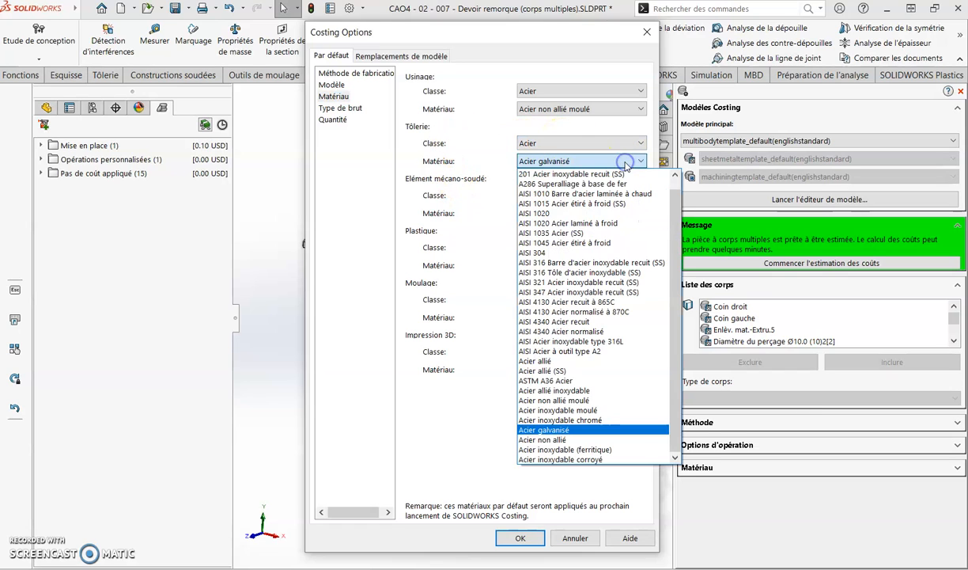
pyautogui.scroll(1, 631, 267)
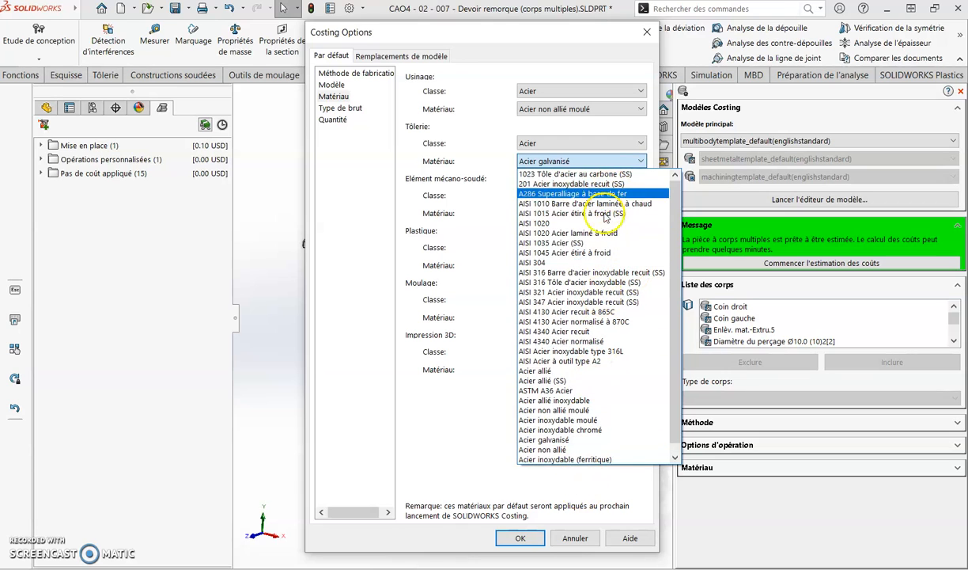
pyautogui.click(439, 433)
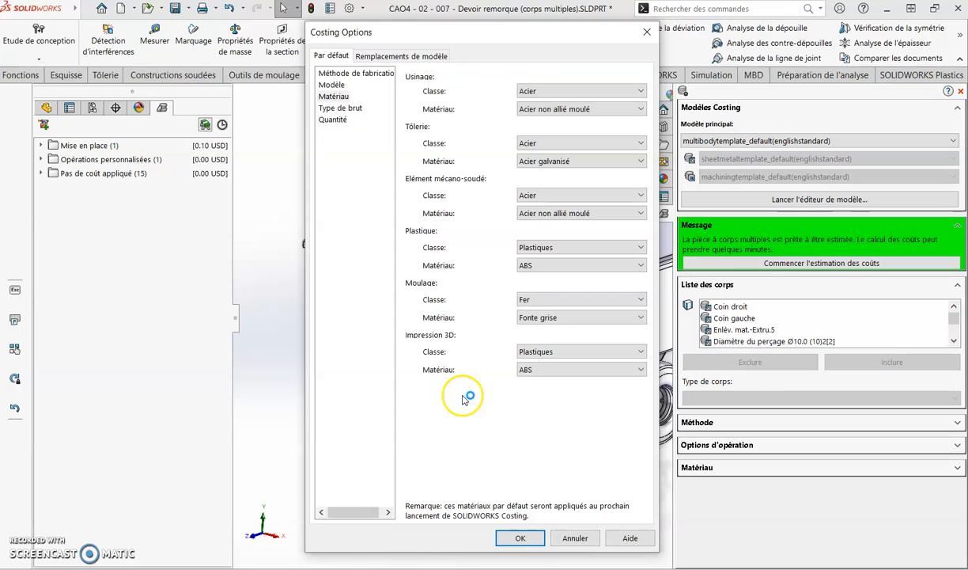
# Step: Review the default stock types and the sheet metal blank size choices, keeping Etat déplié
pyautogui.click(338, 107)
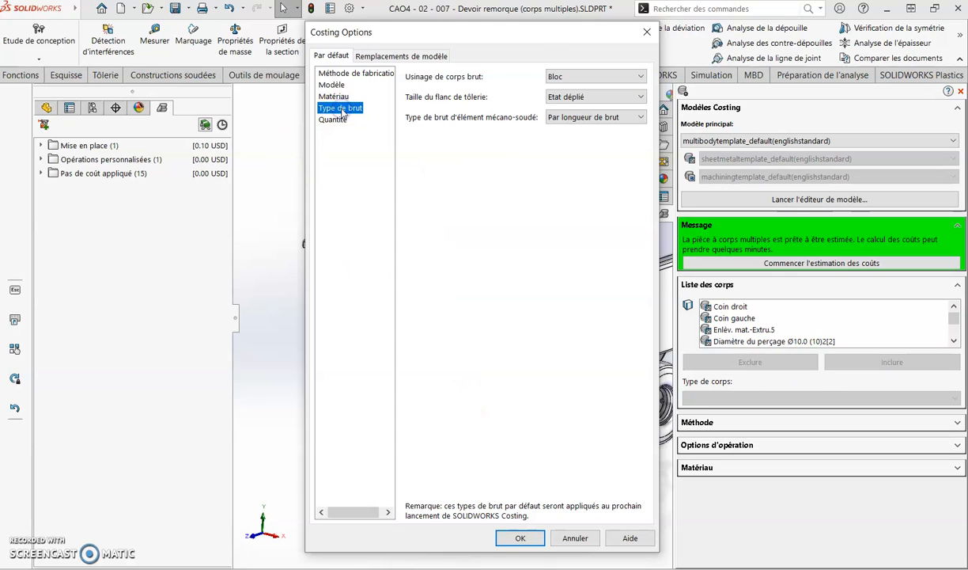
pyautogui.click(556, 97)
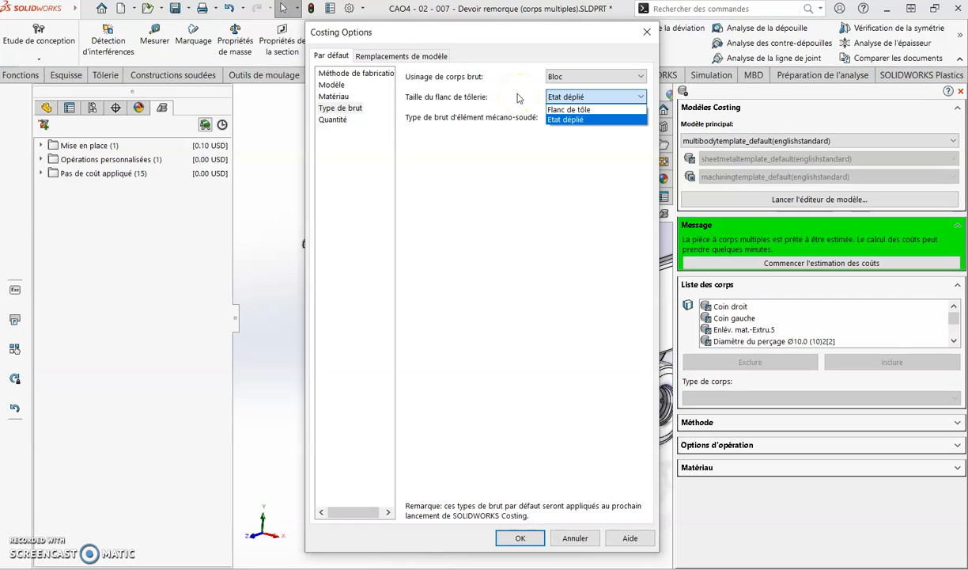
pyautogui.click(598, 120)
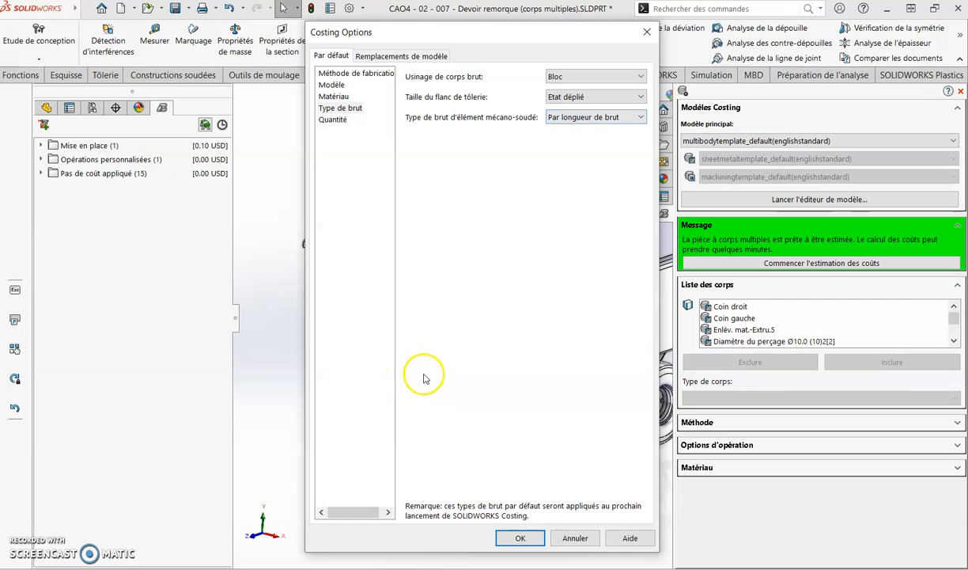
pyautogui.click(573, 96)
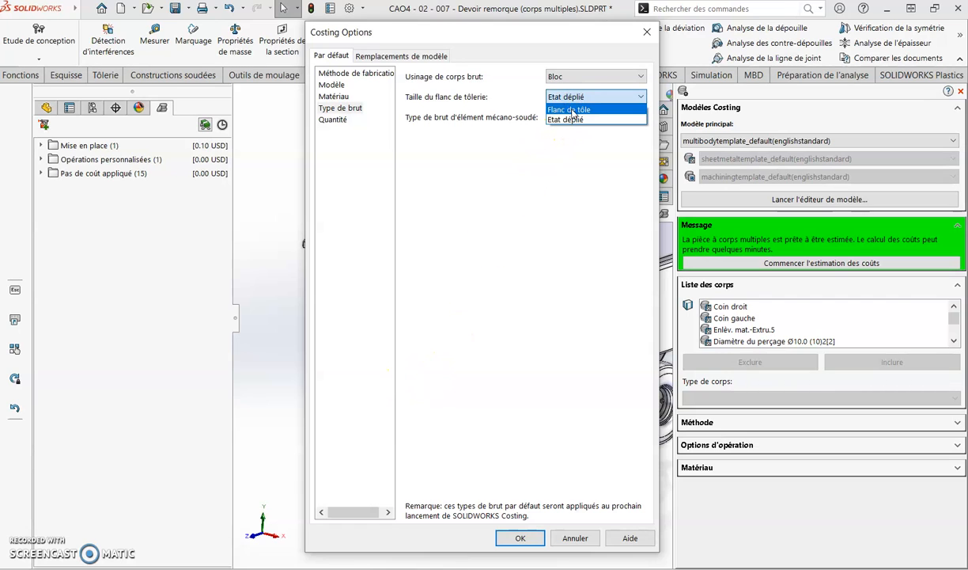
pyautogui.click(489, 239)
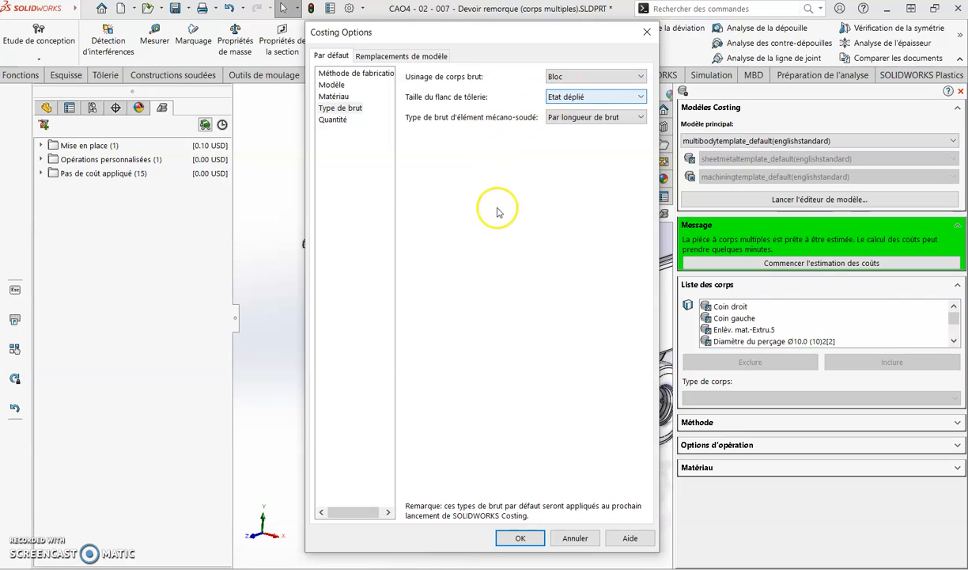
# Step: Examine the default part quantities and lot sizes for single bodies, multibody parts and assemblies
pyautogui.click(333, 120)
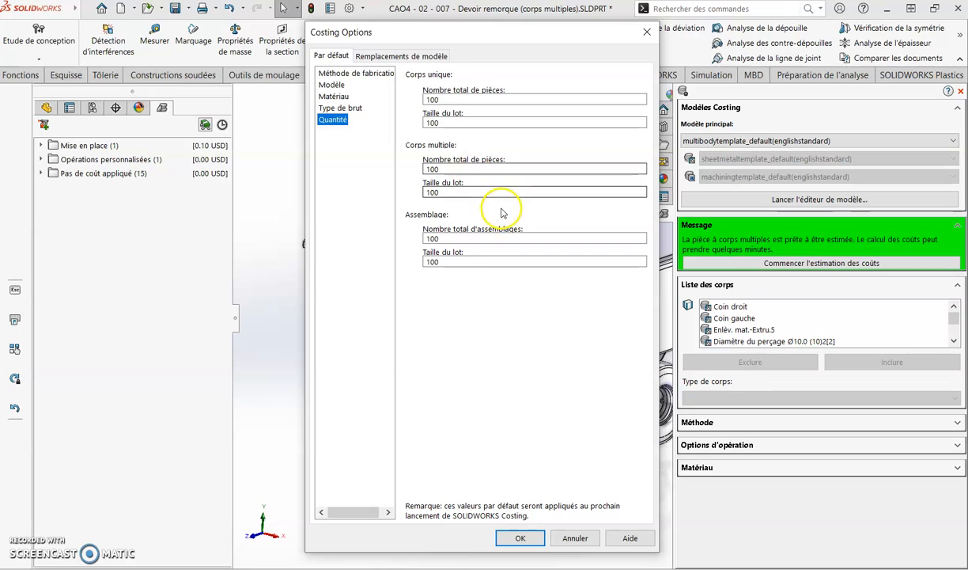
pyautogui.click(479, 123)
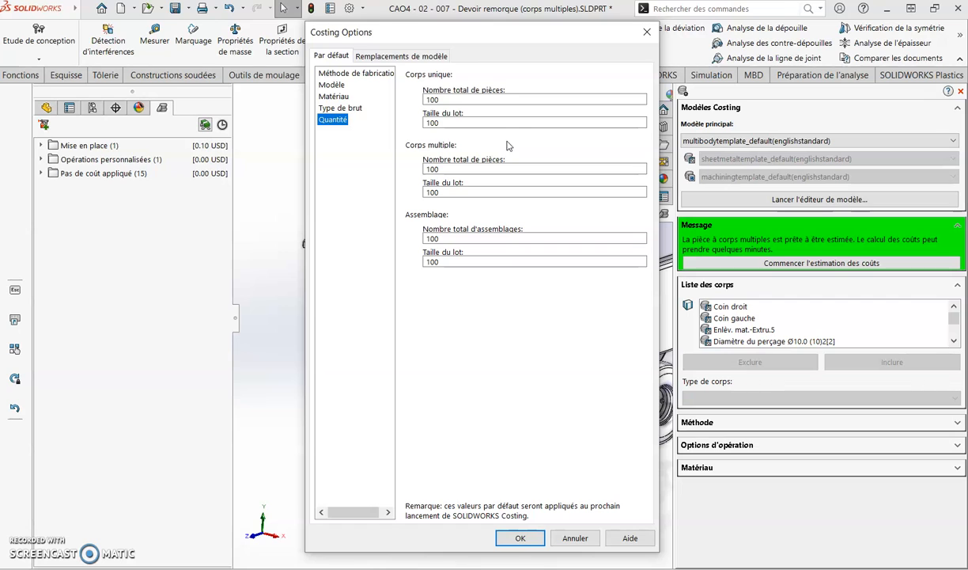
pyautogui.click(447, 100)
# Step: Enable a custom cost for bends in the template overrides and compare both removed-material treatments, keeping standard manufacturing process recognition
pyautogui.click(426, 57)
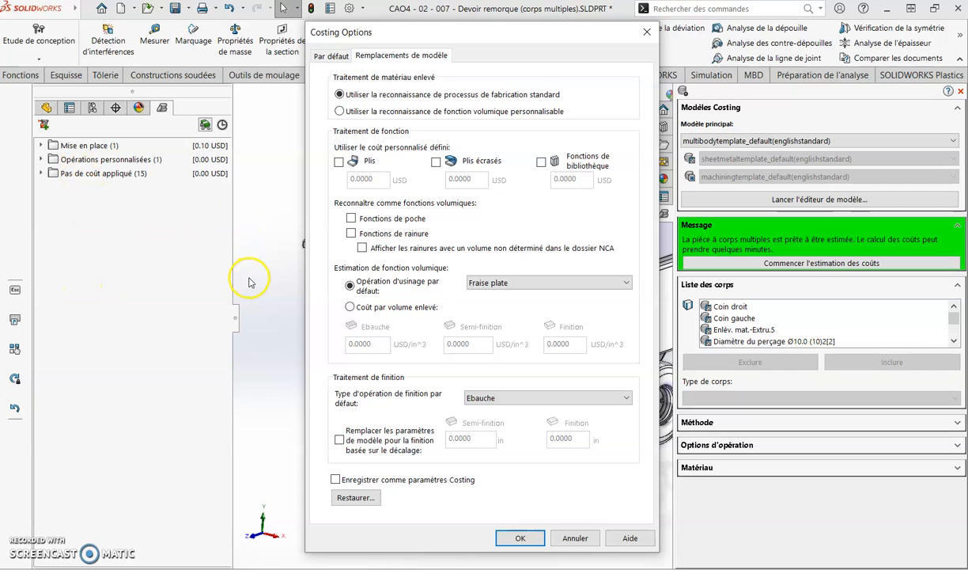
pyautogui.click(340, 162)
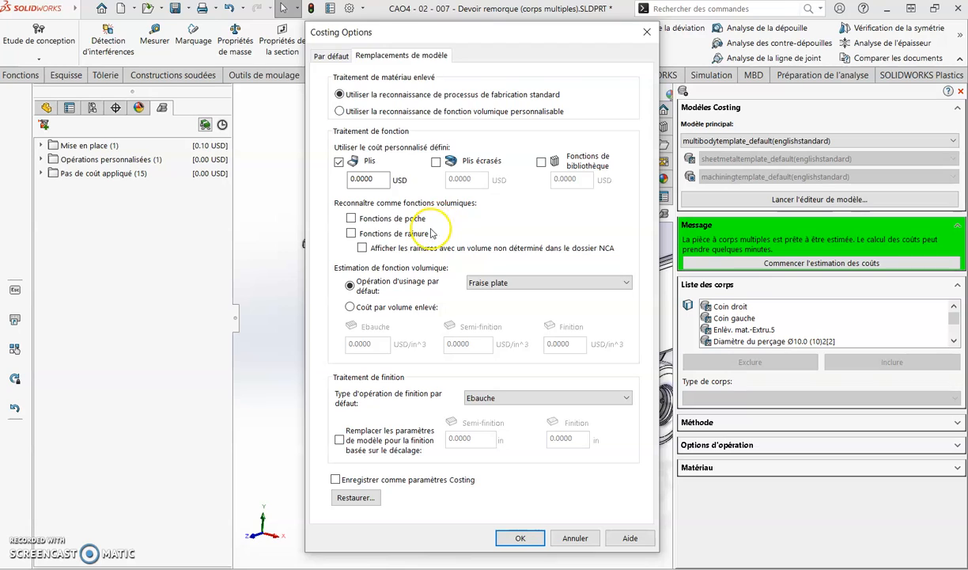
pyautogui.click(340, 111)
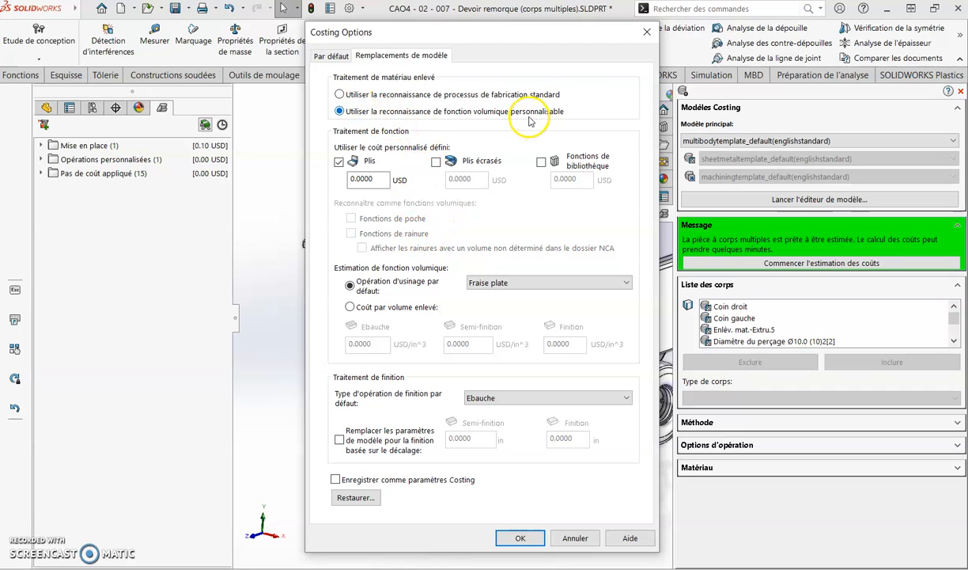
pyautogui.click(345, 95)
pyautogui.click(348, 111)
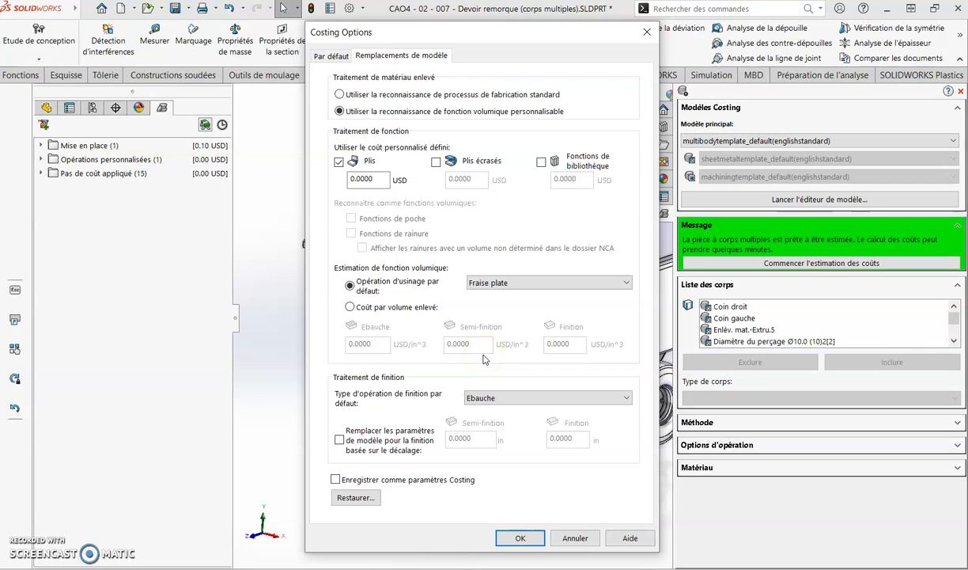
pyautogui.click(340, 94)
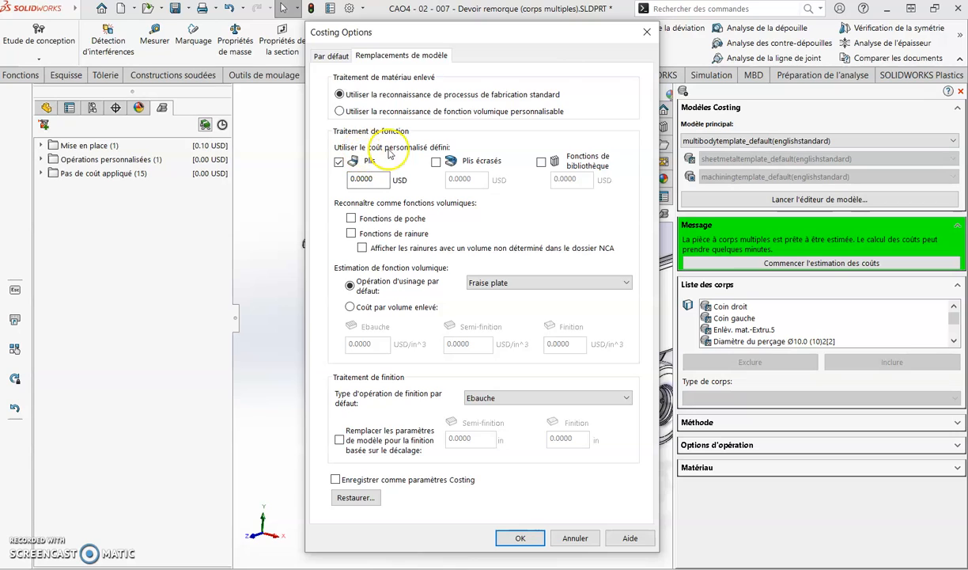
# Step: Set the custom costs to 5 USD for bends, 5.25 USD for hems and 2.45 USD for library features, enabling the last two
pyautogui.doubleClick(360, 179)
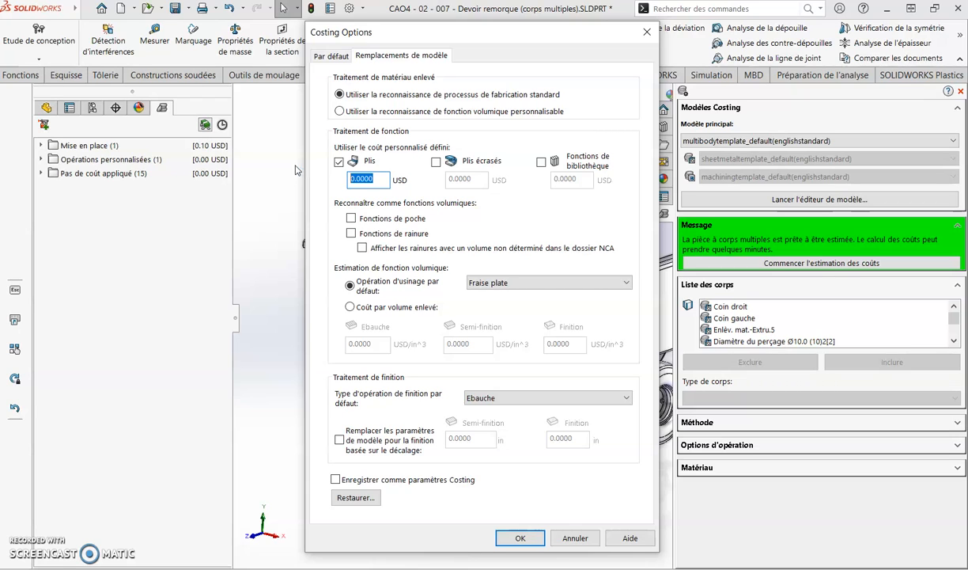
pyautogui.click(436, 162)
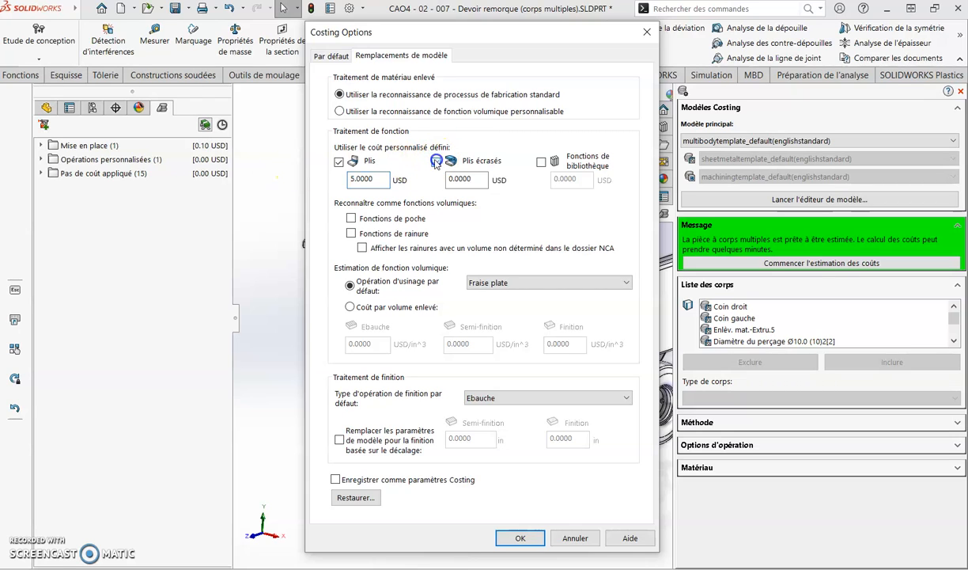
pyautogui.doubleClick(475, 178)
pyautogui.click(542, 162)
pyautogui.click(568, 180)
pyautogui.doubleClick(568, 180)
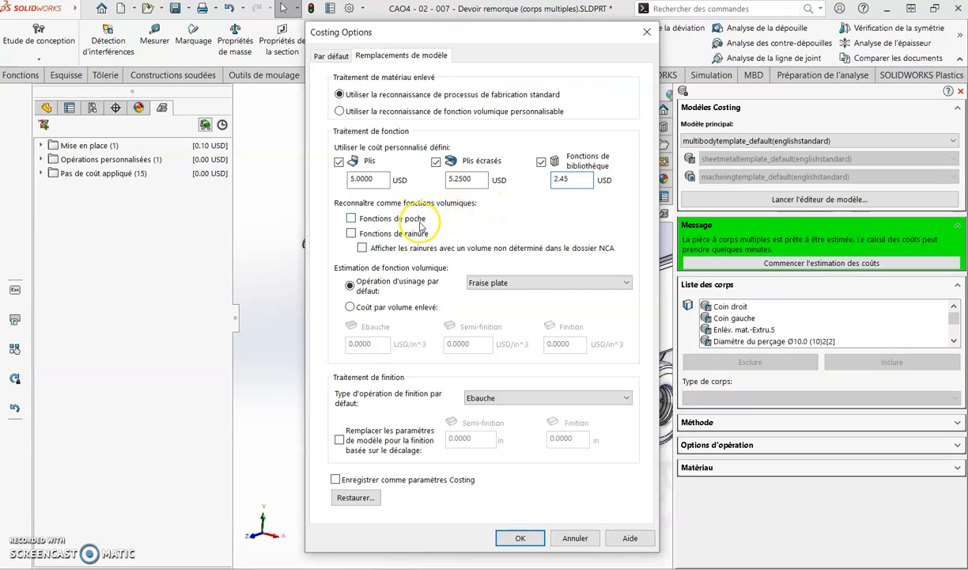
pyautogui.click(469, 180)
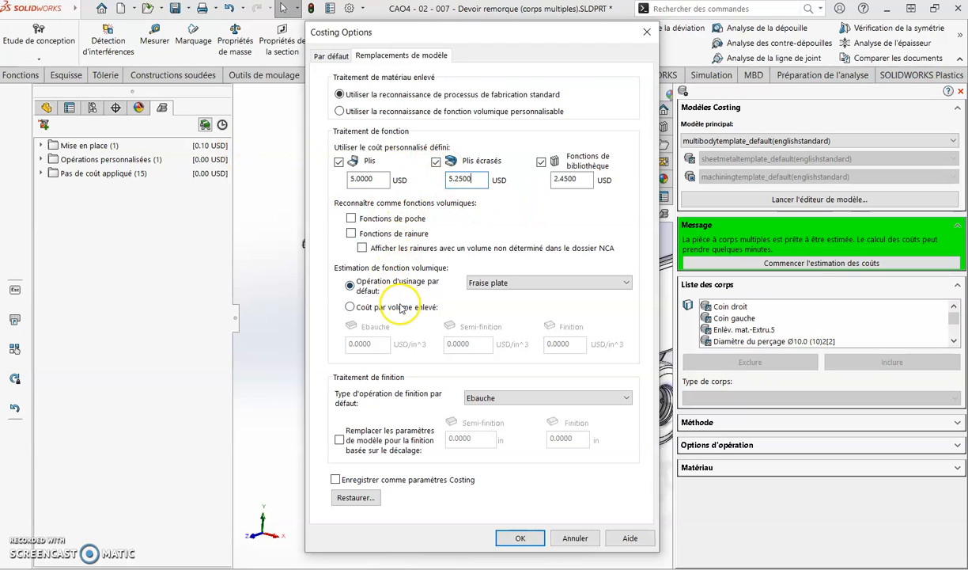
# Step: Review the default machining operations available for volume feature estimation, keeping Fraise plate
pyautogui.click(482, 286)
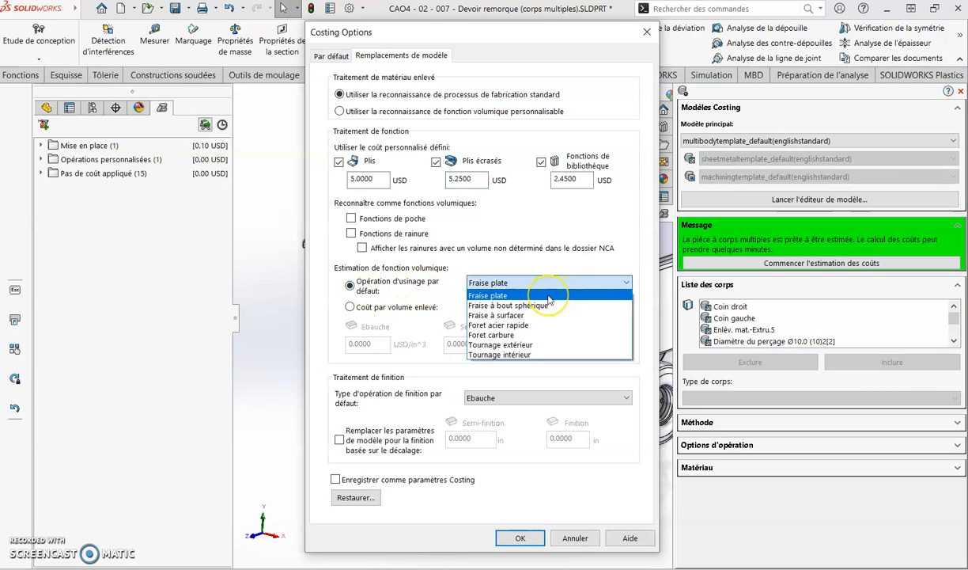
pyautogui.click(490, 280)
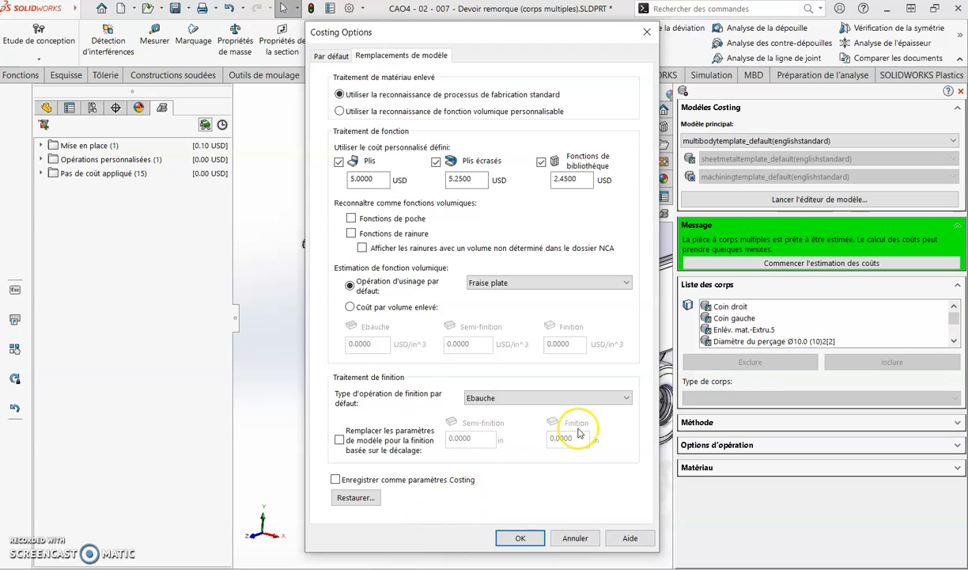
# Step: Accept the Costing option changes and confirm recalculating the cost of the entire part
pyautogui.click(522, 538)
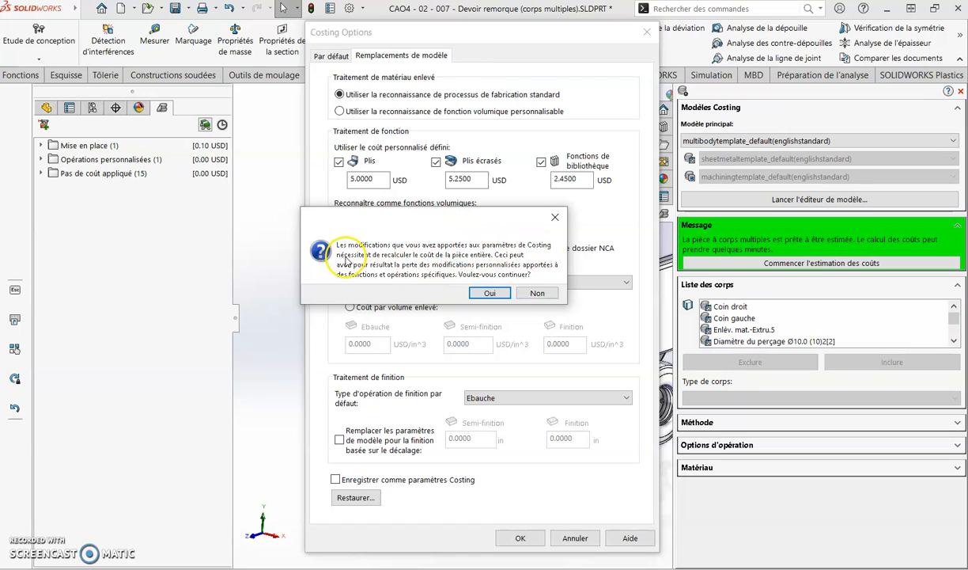
pyautogui.click(489, 292)
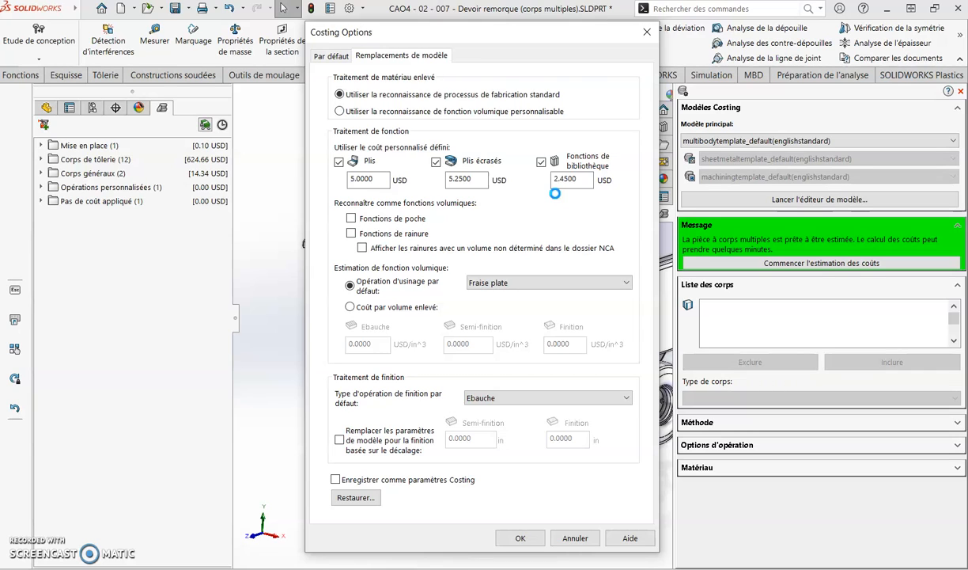
pyautogui.click(555, 201)
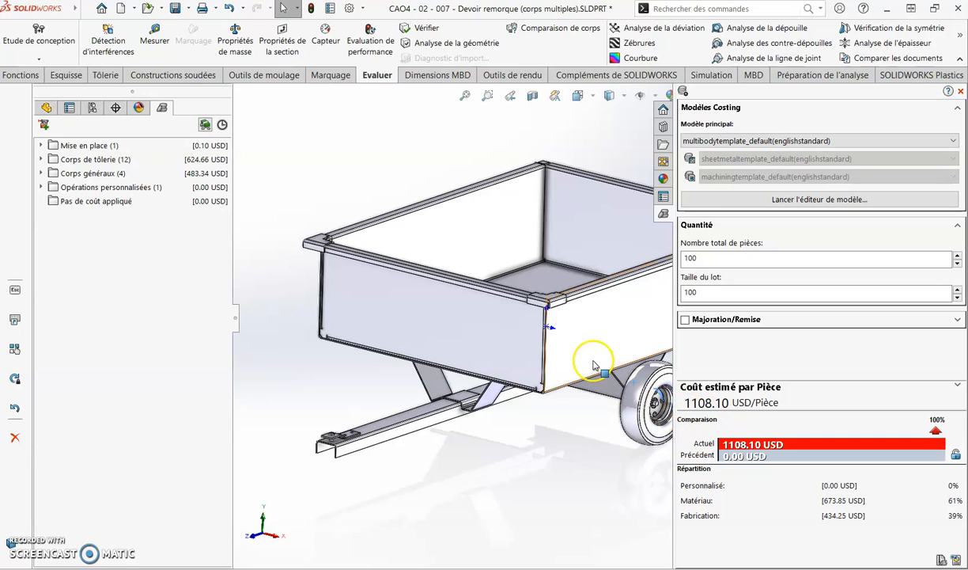
# Step: Expand the sheet metal and general body costs, check the template used for Axe, and exclude Axe from the cost calculation
pyautogui.scroll(-3, 558, 295)
pyautogui.scroll(5, 558, 295)
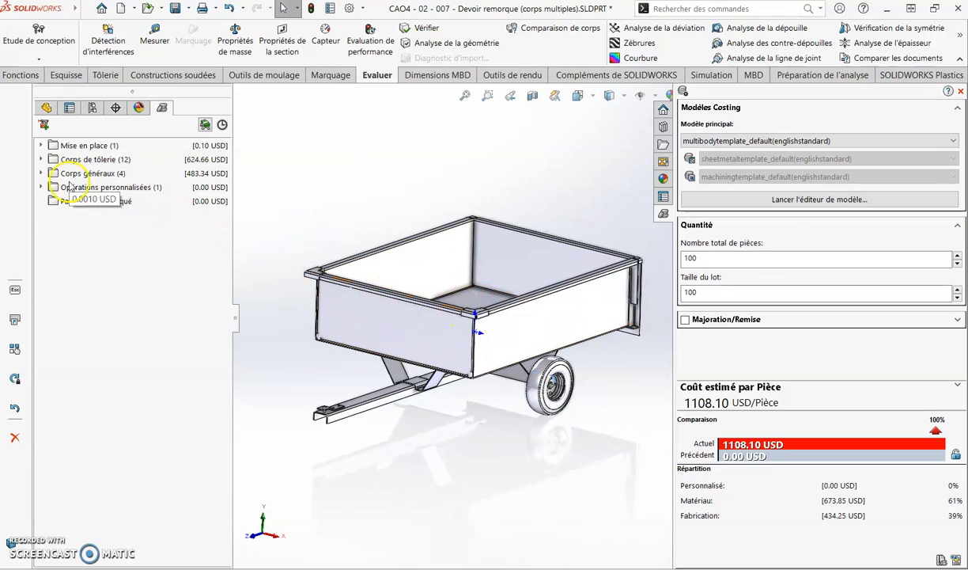
pyautogui.click(40, 159)
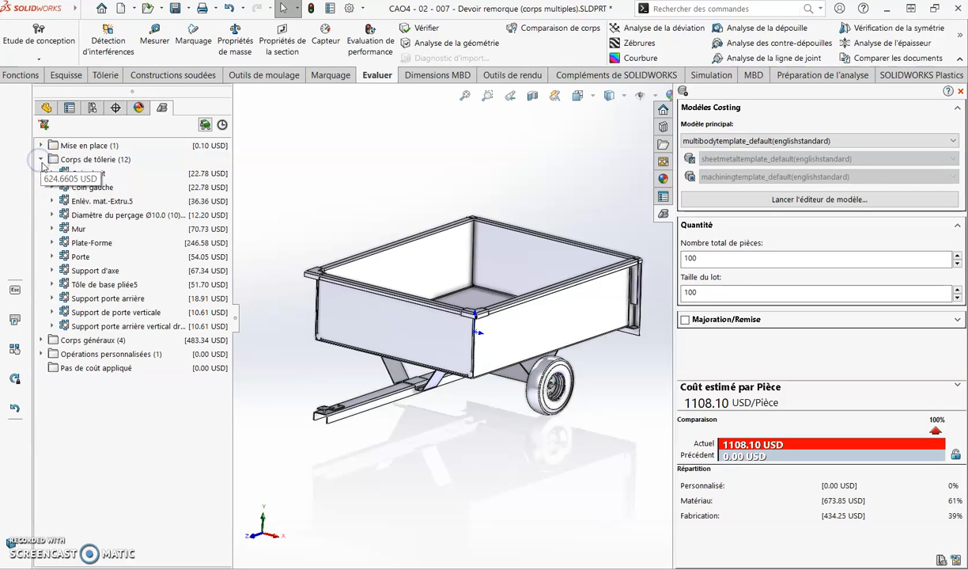
pyautogui.click(42, 340)
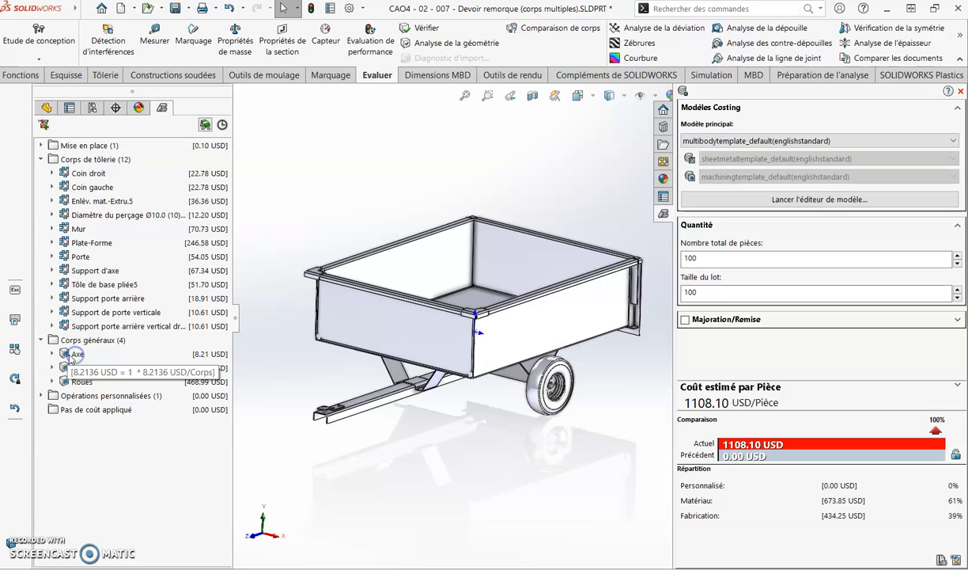
pyautogui.click(52, 354)
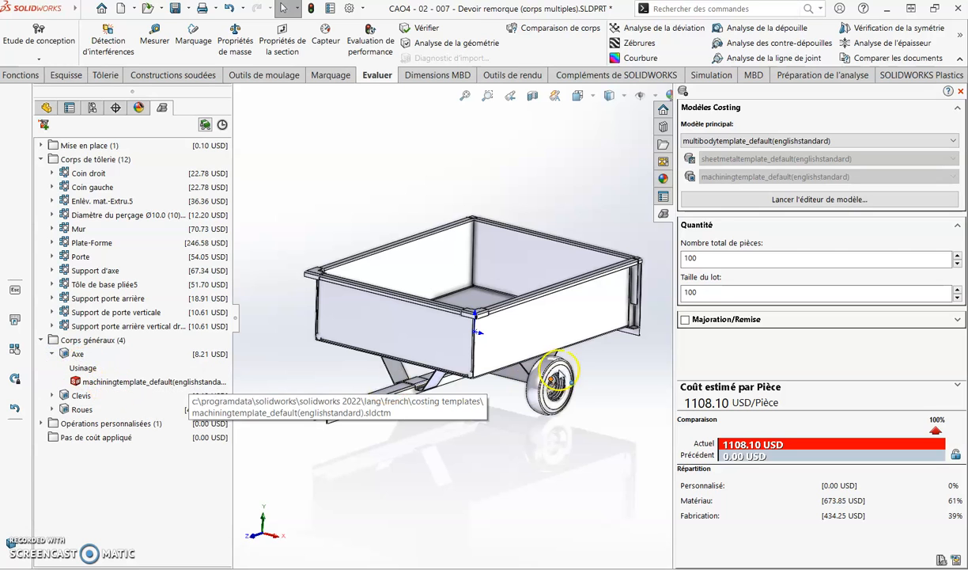
pyautogui.scroll(-8, 480, 371)
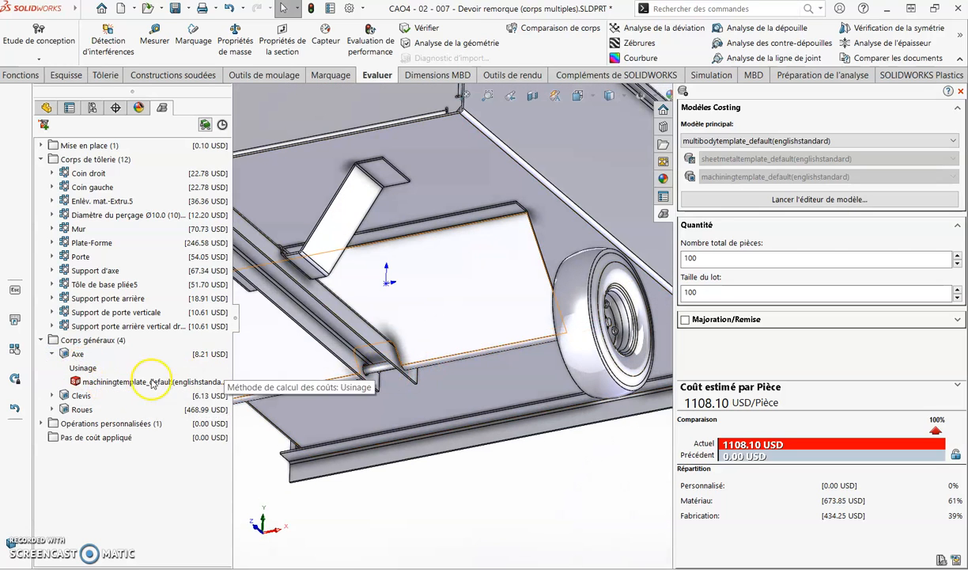
pyautogui.rightClick(77, 354)
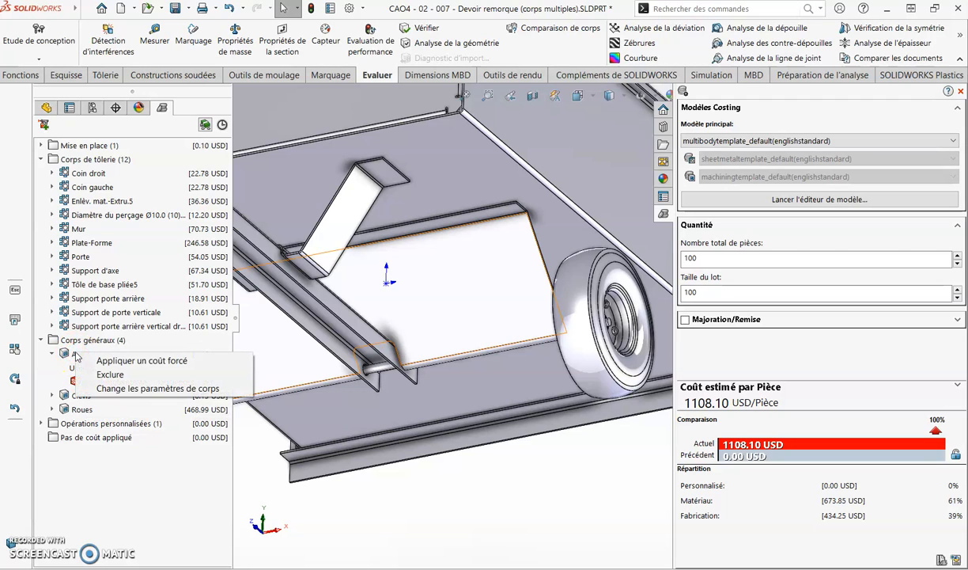
pyautogui.click(121, 378)
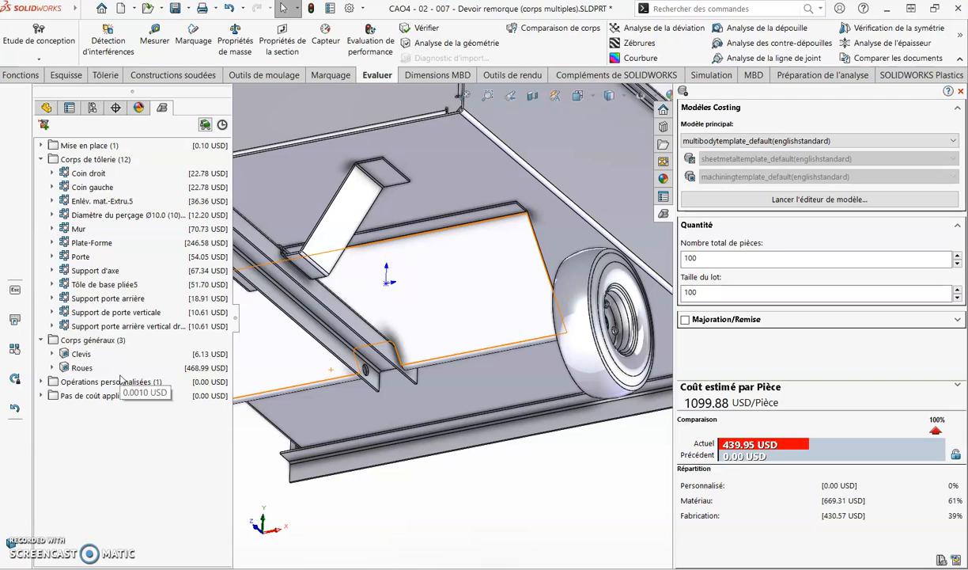
# Step: Exclude the general bodies Clevis and Roues from the cost calculation
pyautogui.rightClick(75, 354)
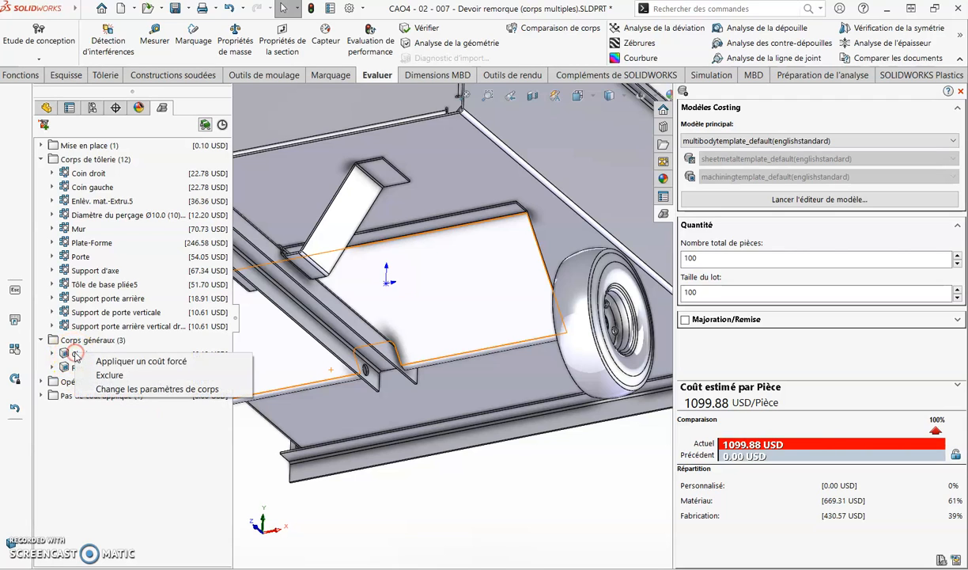
pyautogui.click(111, 375)
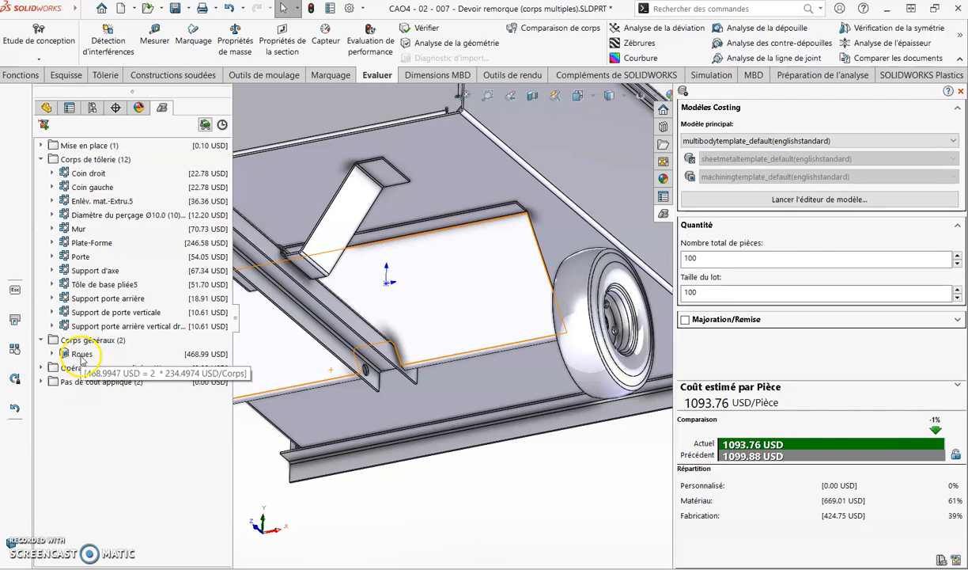
pyautogui.rightClick(83, 356)
pyautogui.click(111, 379)
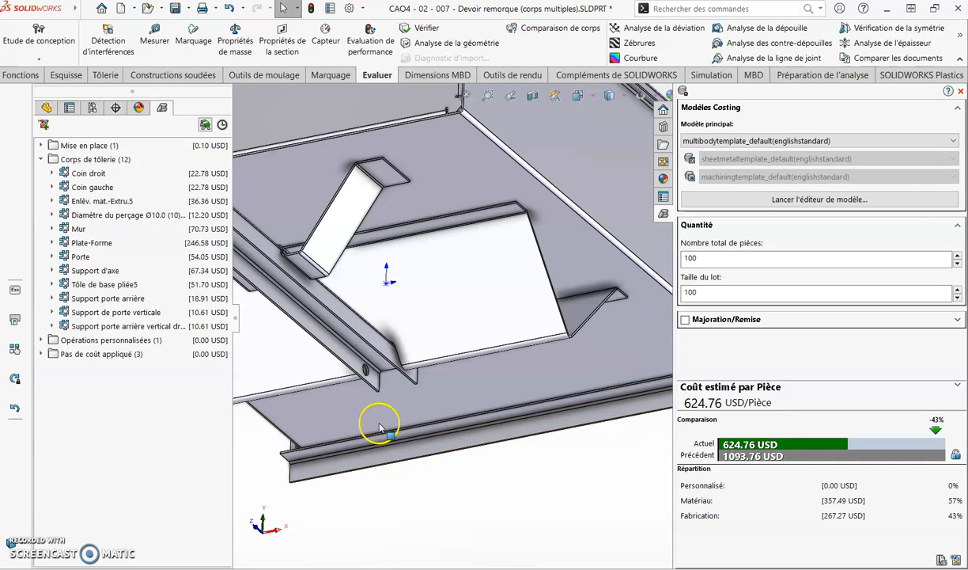
# Step: Examine the sheet metal bodies from Coin droit to Mur with their costs and locations on the trailer, including Coin droit's costing template
pyautogui.scroll(10, 529, 296)
pyautogui.scroll(-3, 587, 307)
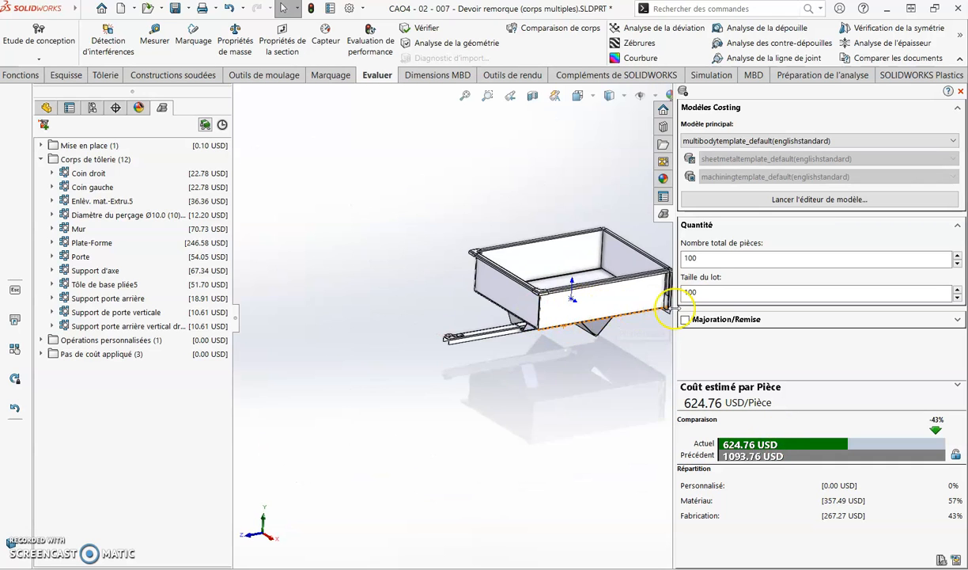
pyautogui.scroll(2, 655, 295)
pyautogui.keyDown('ctrl'); pyautogui.moveTo(581, 278); pyautogui.dragTo(535, 290, button='middle'); pyautogui.keyUp('ctrl')
pyautogui.scroll(-1, 519, 324)
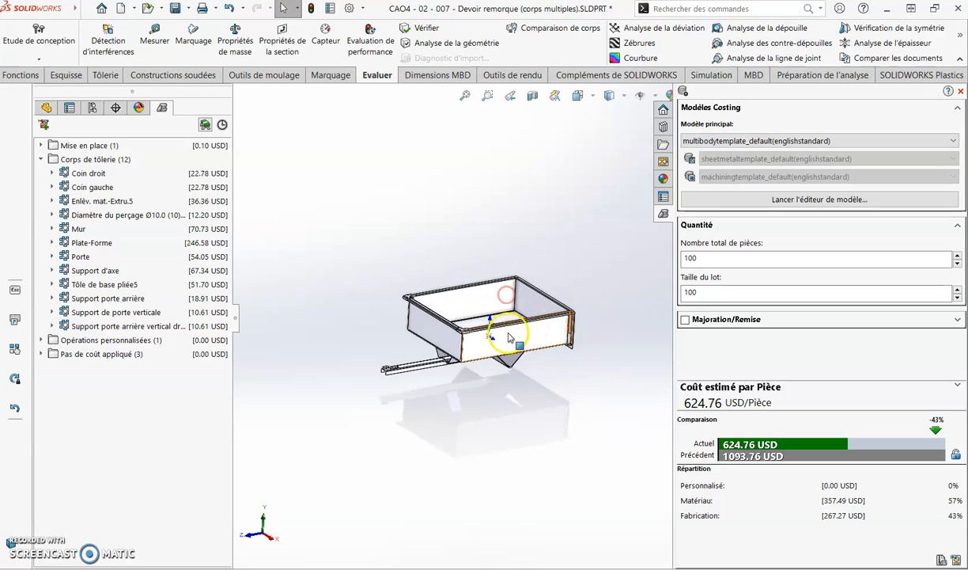
pyautogui.scroll(-4, 632, 342)
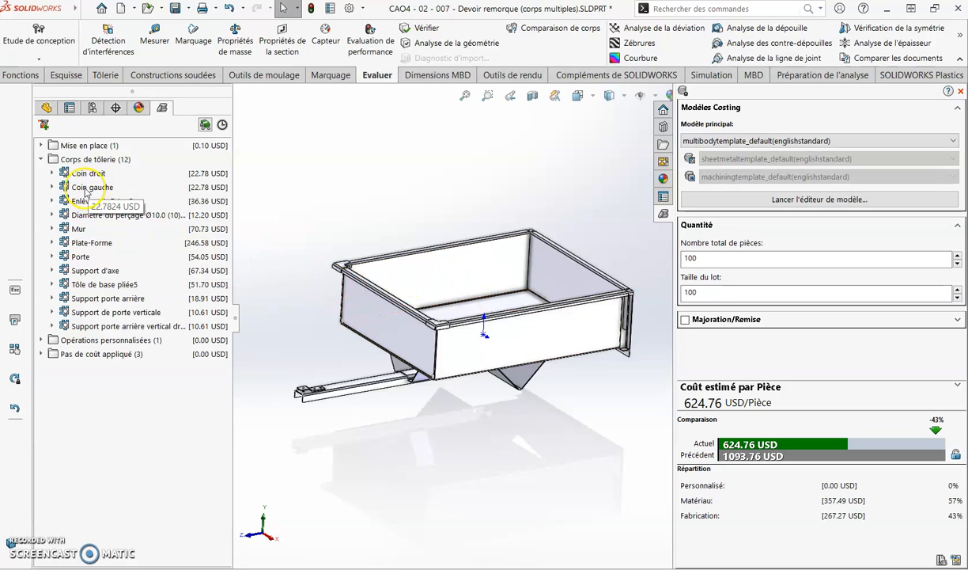
pyautogui.click(53, 173)
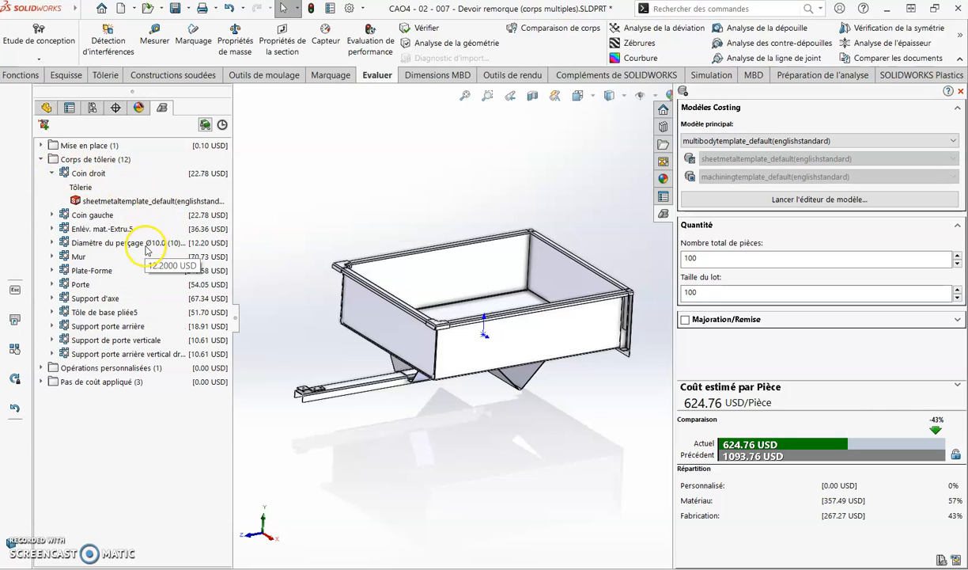
pyautogui.click(87, 173)
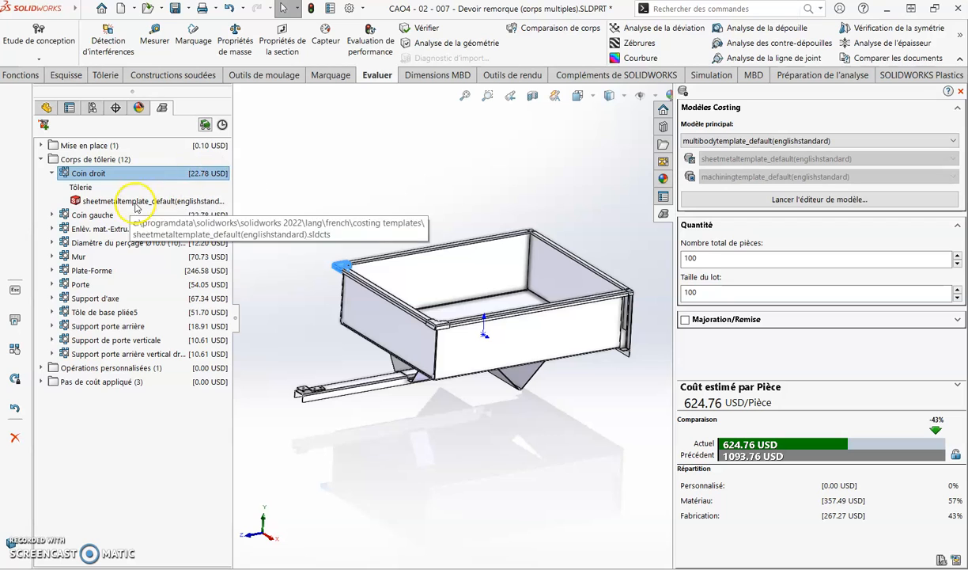
pyautogui.click(92, 214)
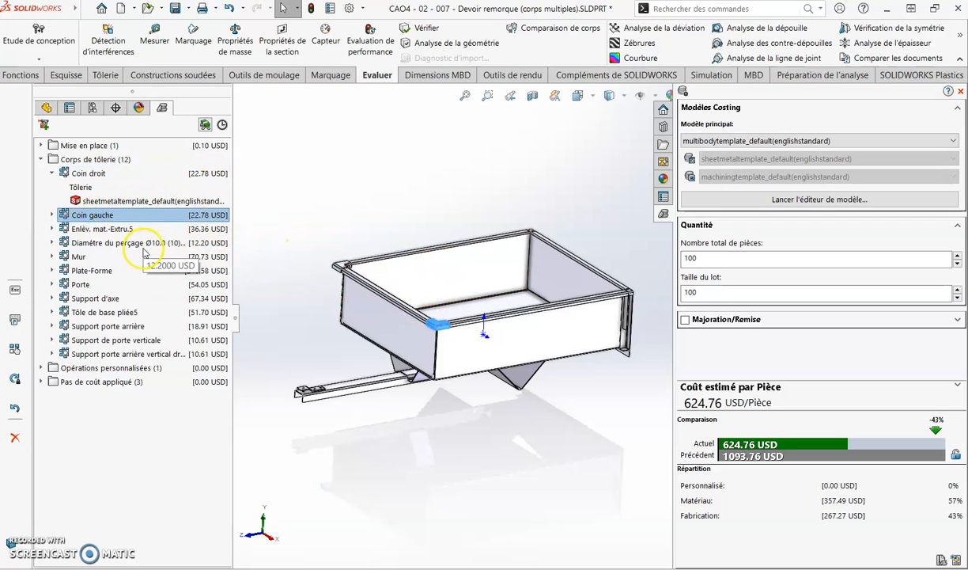
pyautogui.click(99, 229)
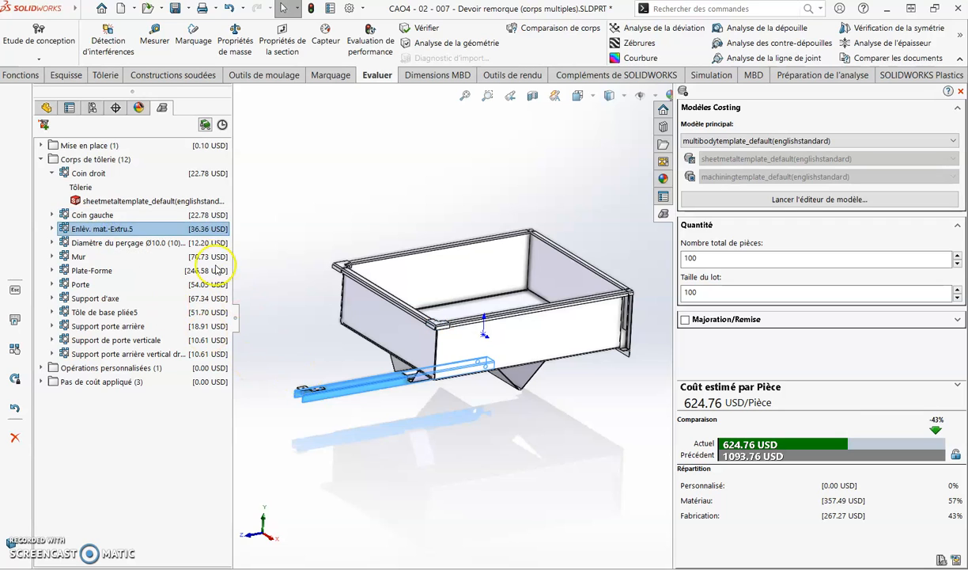
pyautogui.click(131, 242)
pyautogui.click(76, 256)
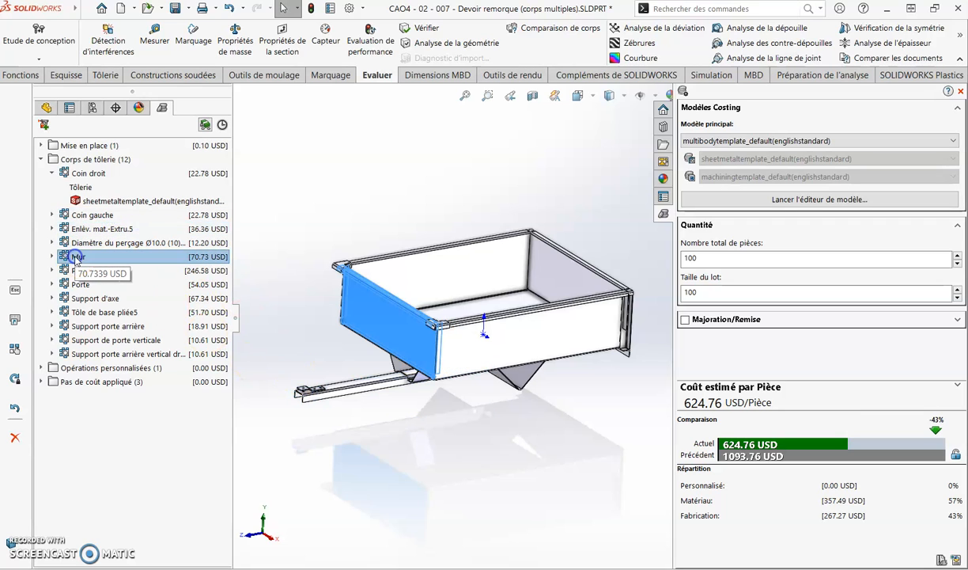
# Step: Examine the remaining sheet metal bodies from Plate-Forme to the right vertical rear door support, including the last one's costing method
pyautogui.click(80, 270)
pyautogui.click(82, 284)
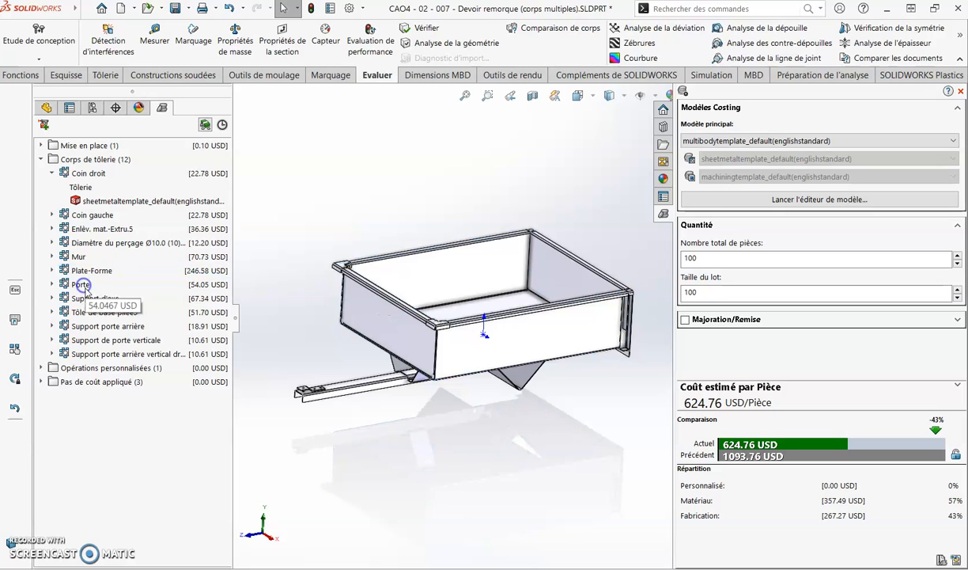
pyautogui.click(82, 298)
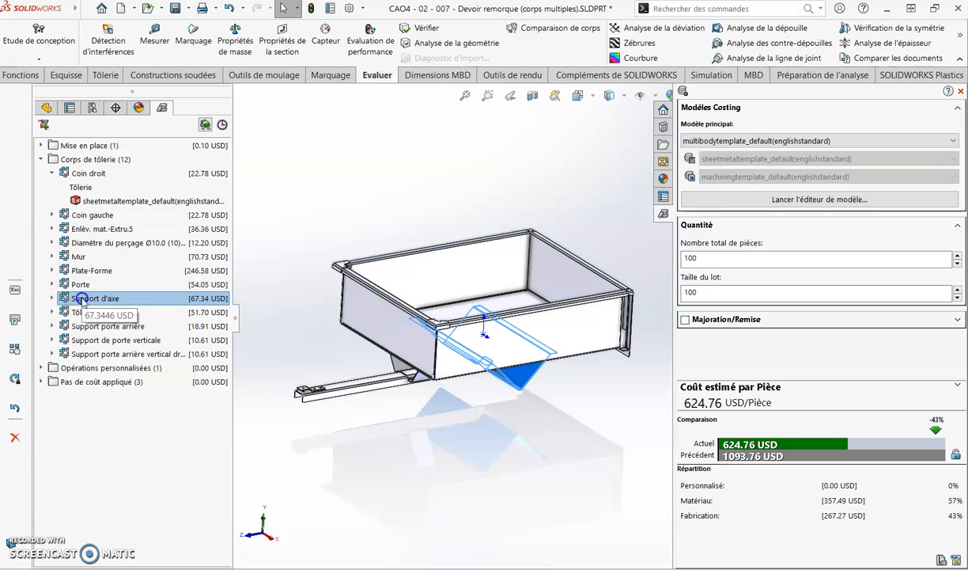
pyautogui.click(83, 313)
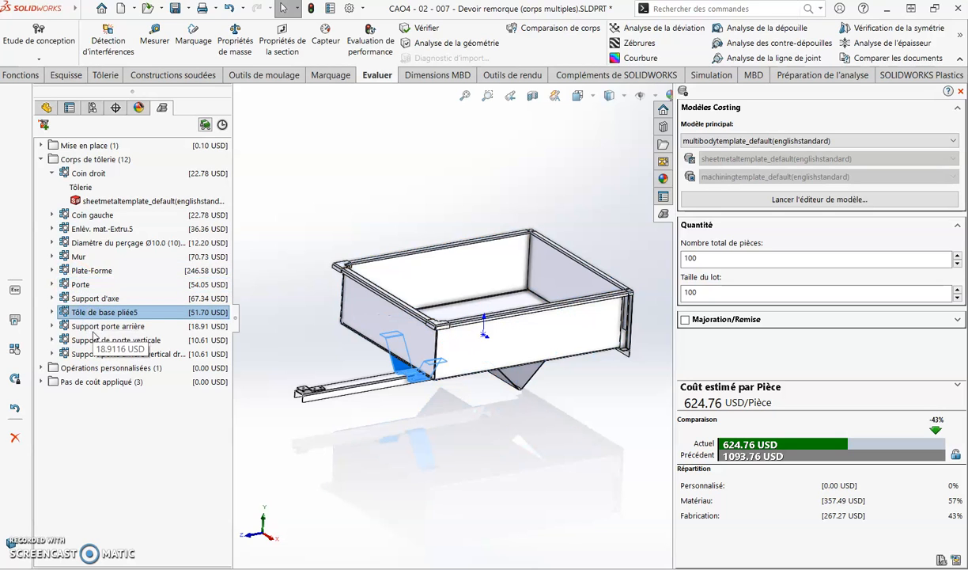
pyautogui.click(93, 327)
pyautogui.click(93, 340)
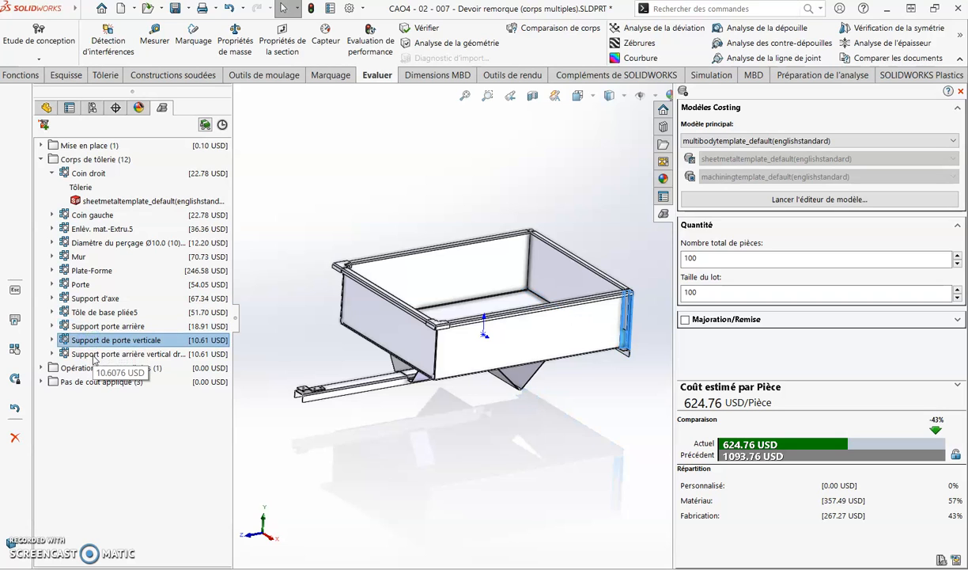
pyautogui.click(94, 355)
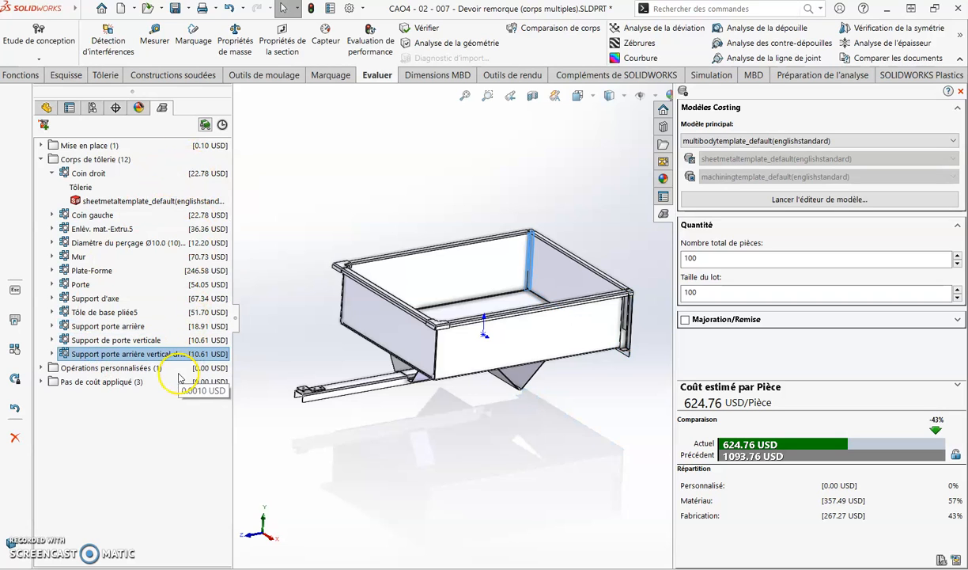
pyautogui.click(52, 353)
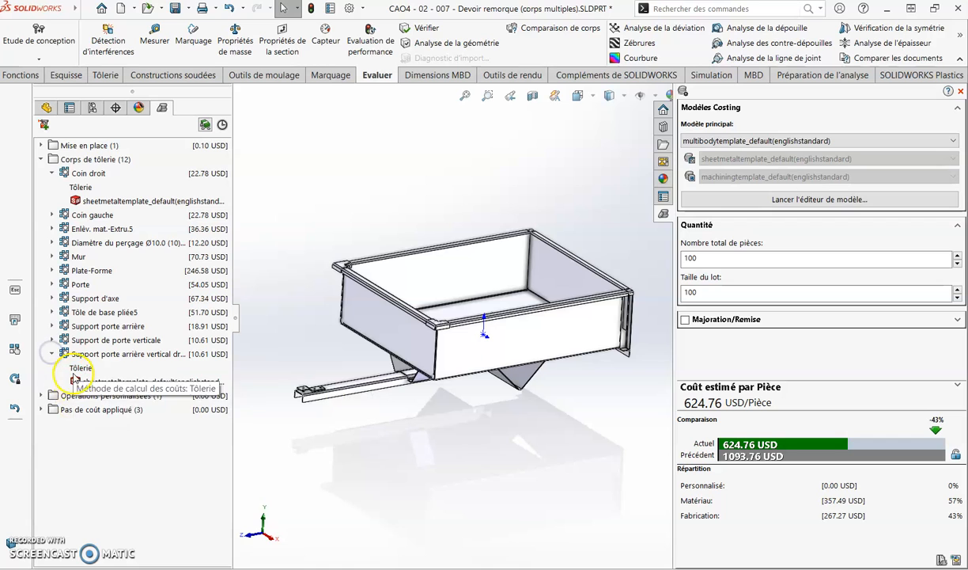
# Step: Check the body names in the part's weldment cut list, then return to the cost breakdown and Costing settings
pyautogui.click(46, 108)
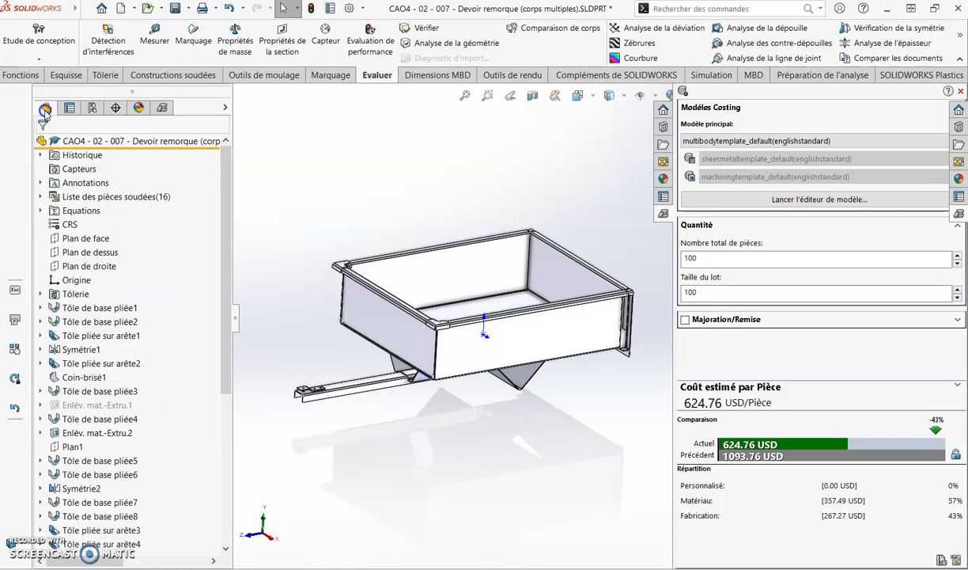
pyautogui.click(42, 197)
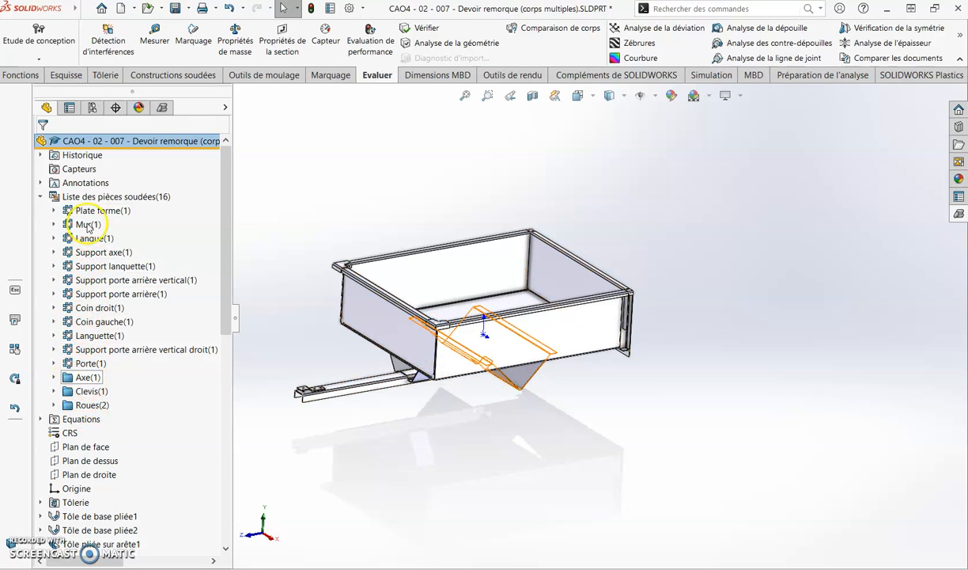
pyautogui.click(161, 107)
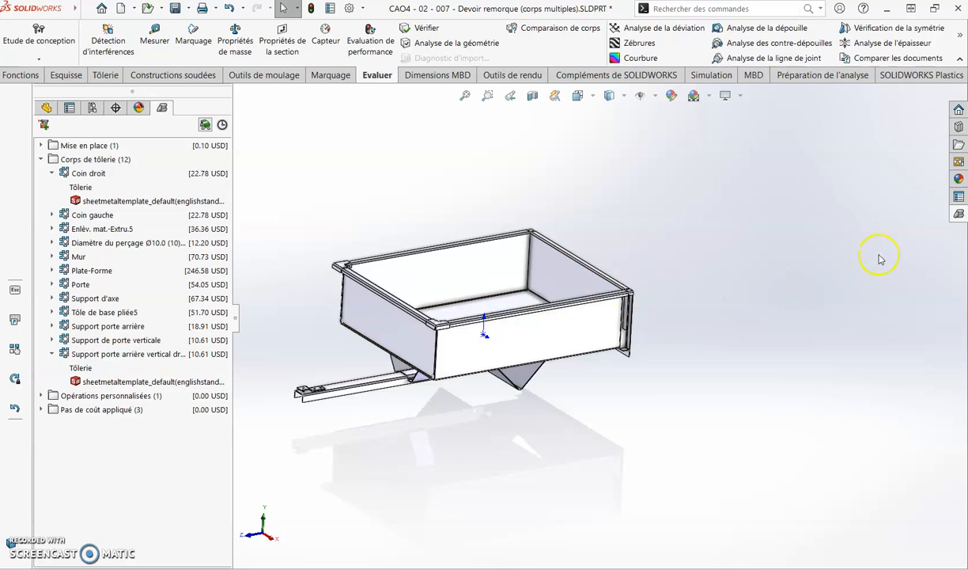
pyautogui.click(959, 216)
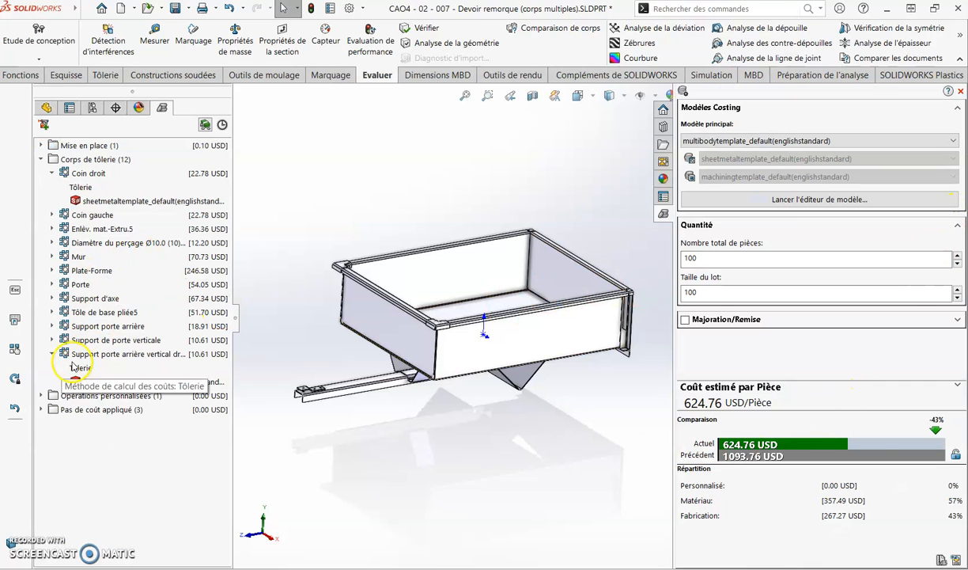
# Step: Review the contents of the custom operations, no-cost-applied and setup groups in the cost breakdown
pyautogui.click(41, 395)
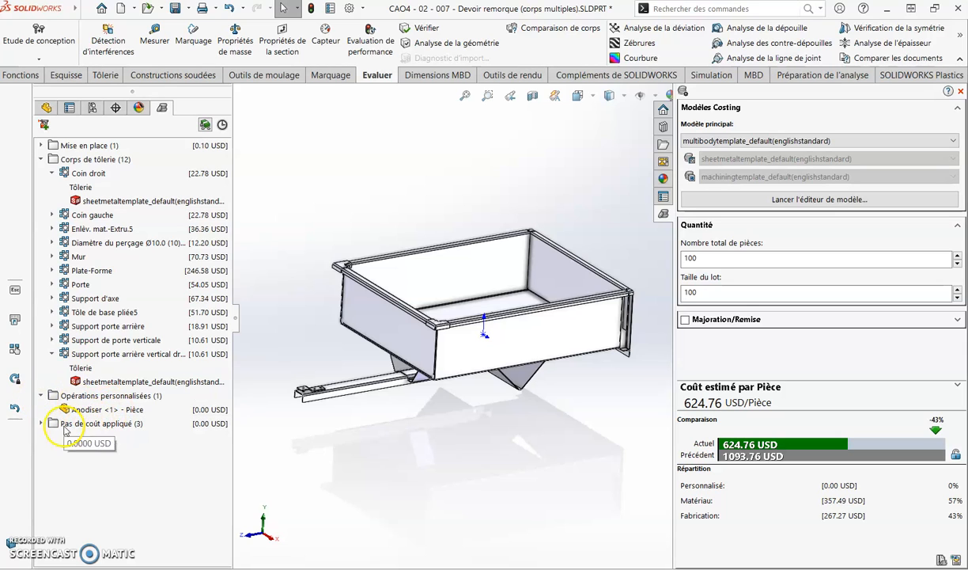
pyautogui.click(41, 422)
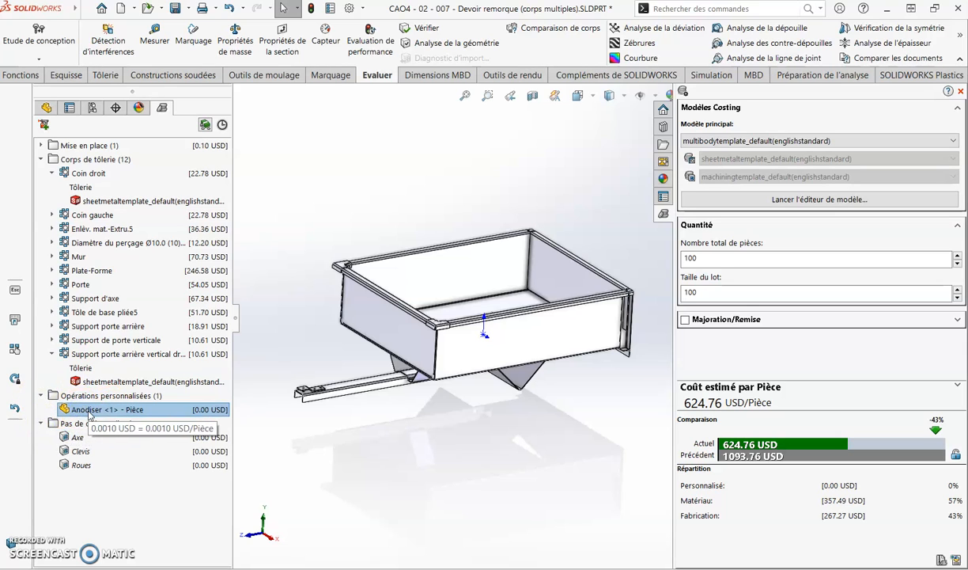
pyautogui.click(91, 412)
pyautogui.click(144, 496)
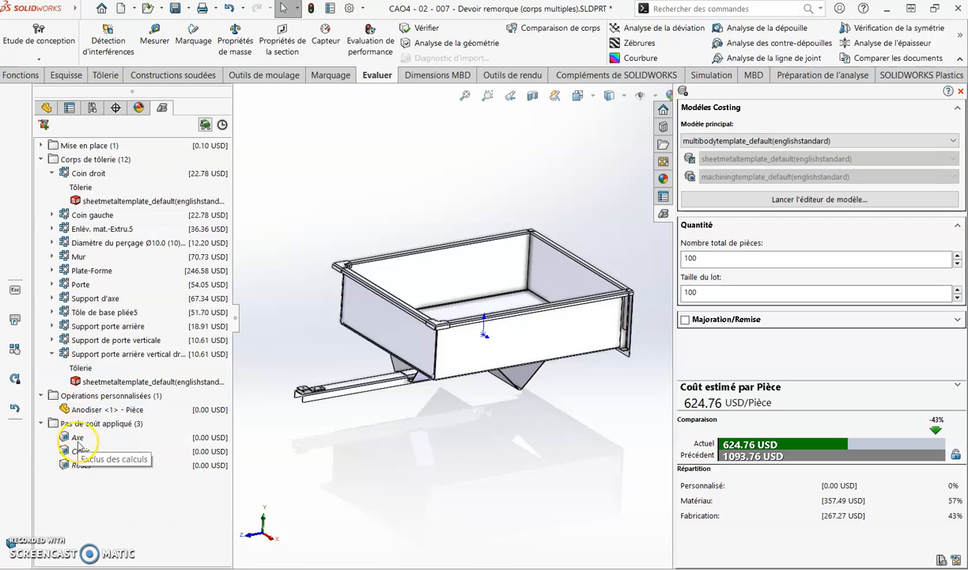
pyautogui.click(41, 145)
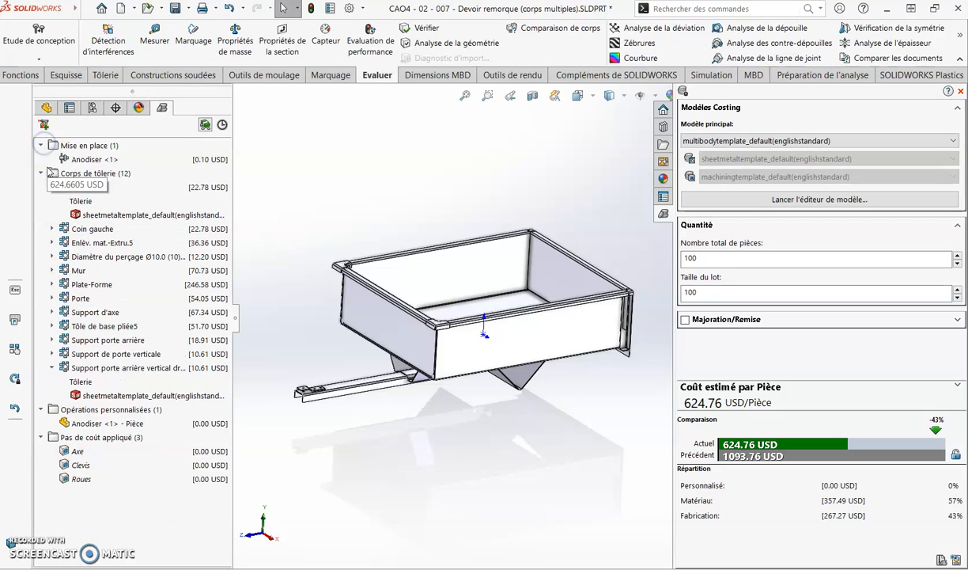
# Step: Check the Anodiser setup cost, and display times instead of costs in the breakdown
pyautogui.click(192, 161)
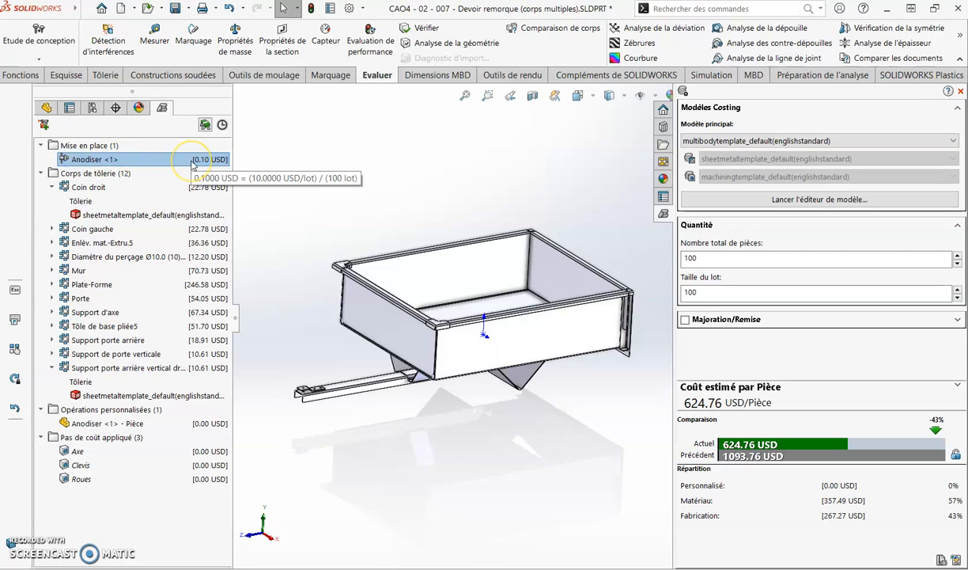
pyautogui.click(223, 125)
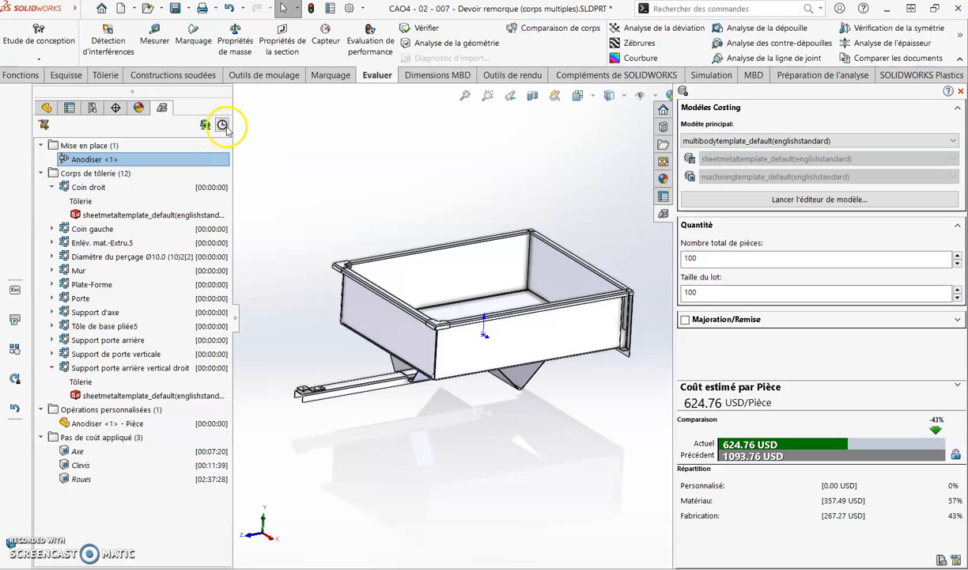
# Step: Reopen the body costing parameters from Coin droit and set that body's material to Acier
pyautogui.rightClick(92, 190)
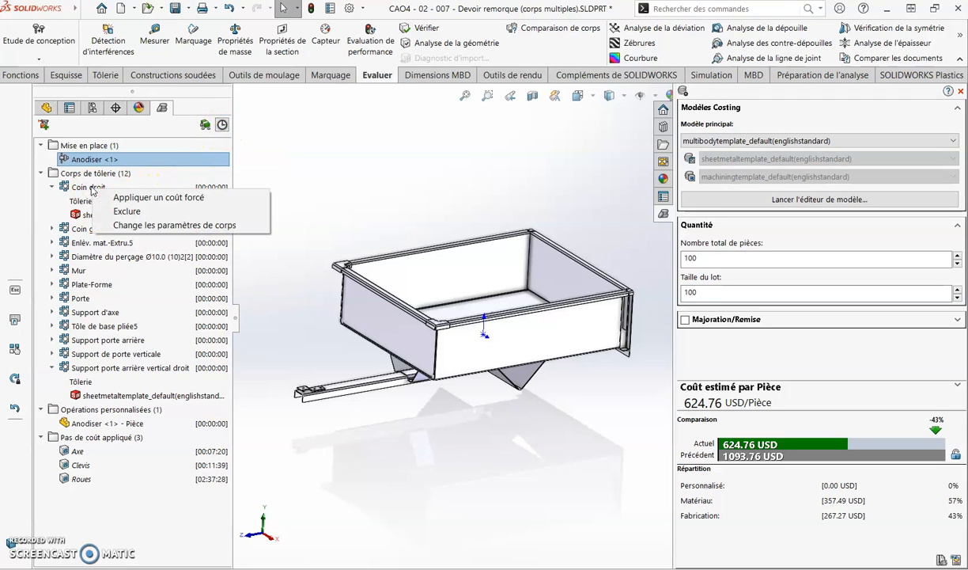
pyautogui.click(170, 225)
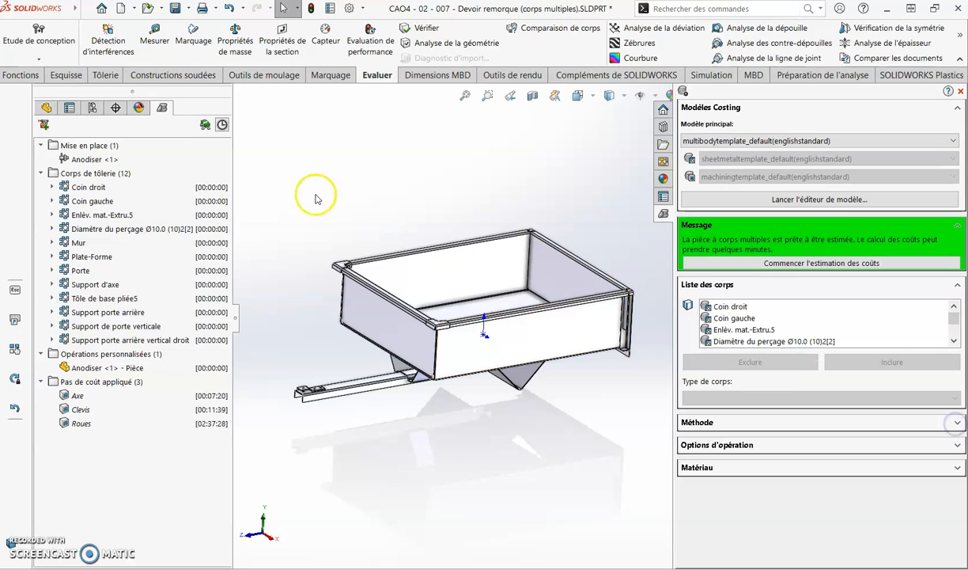
pyautogui.click(87, 187)
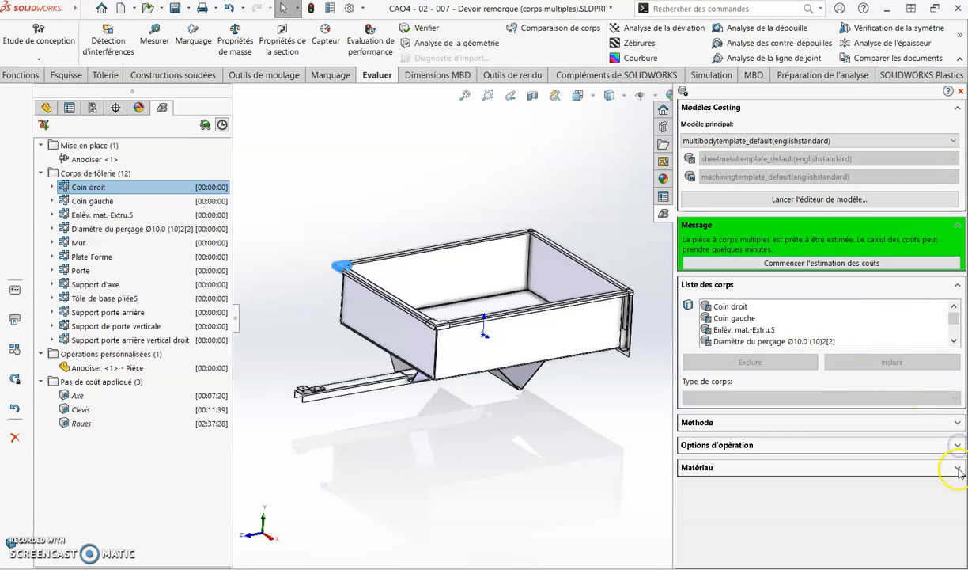
pyautogui.click(746, 308)
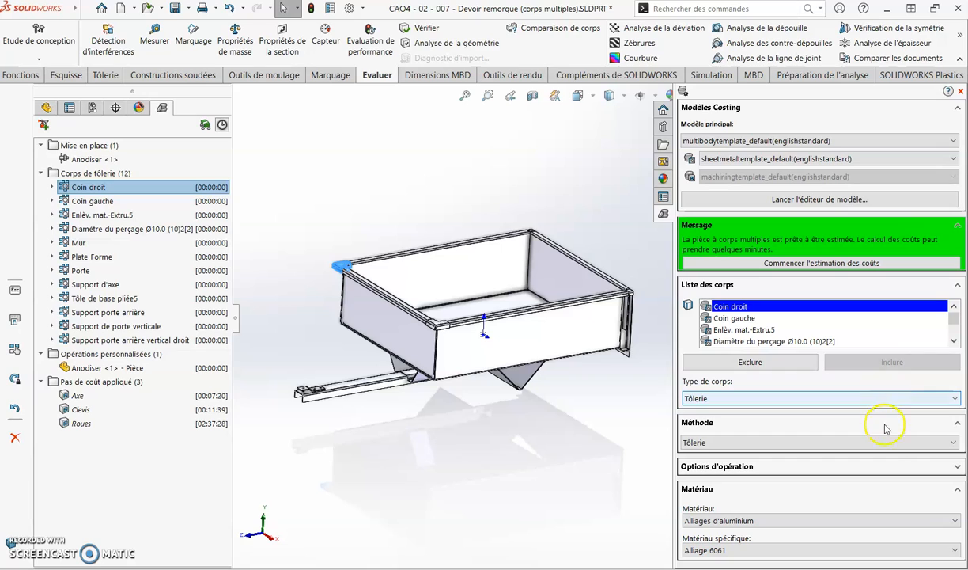
pyautogui.click(916, 520)
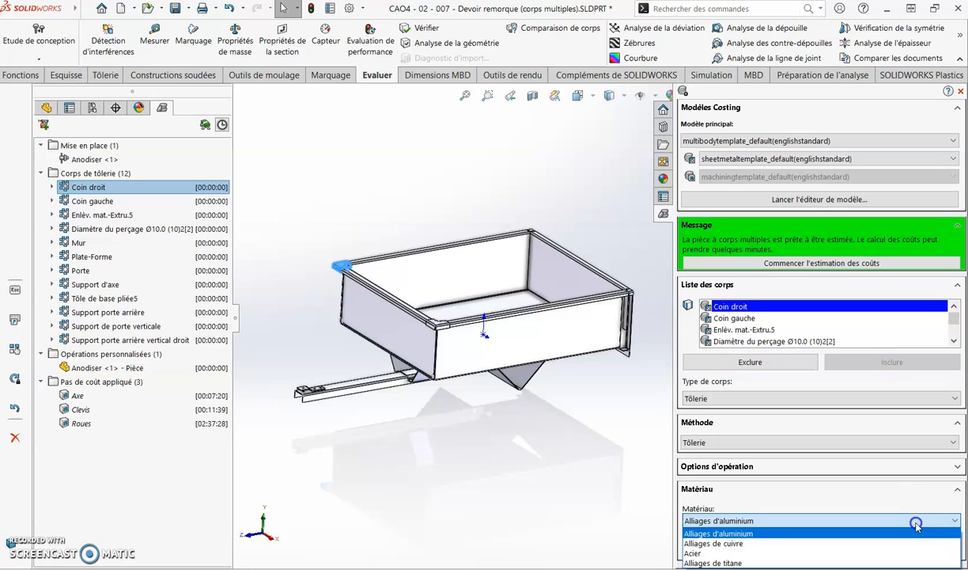
pyautogui.click(884, 553)
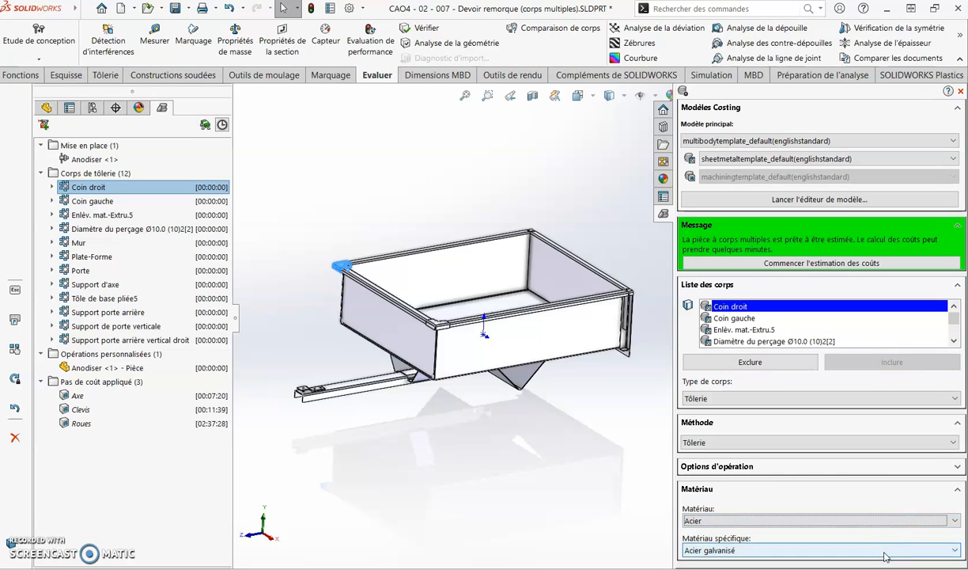
pyautogui.click(958, 490)
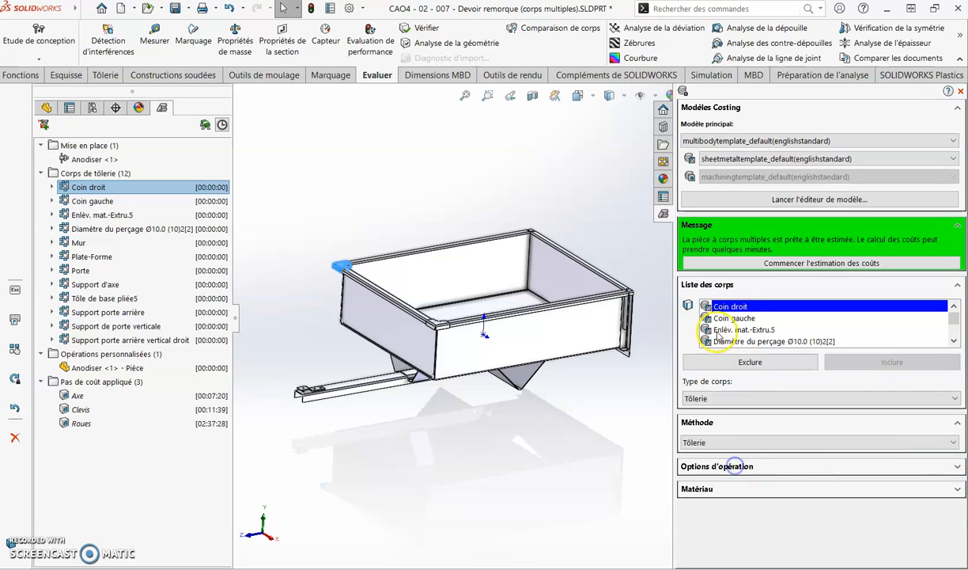
pyautogui.click(728, 306)
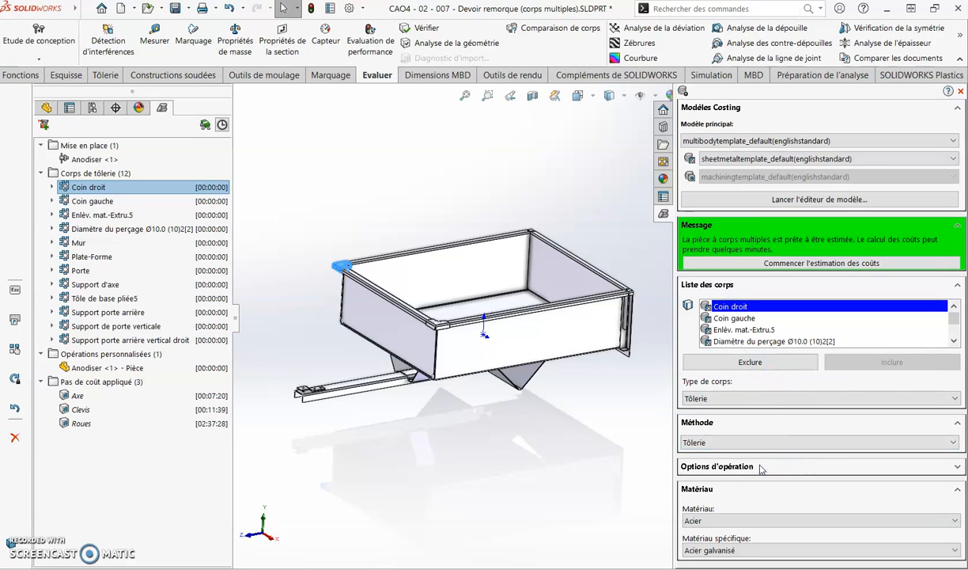
pyautogui.click(714, 490)
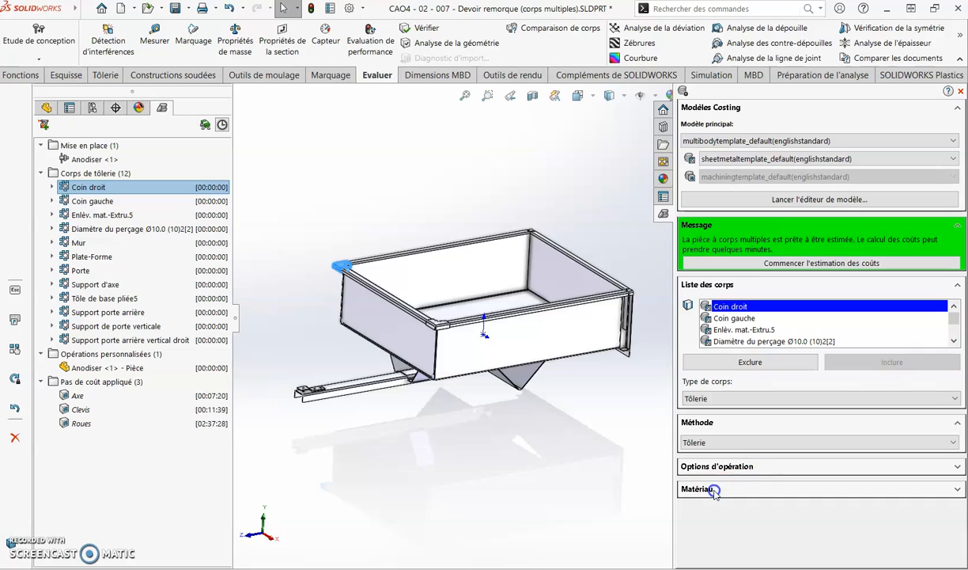
pyautogui.click(764, 422)
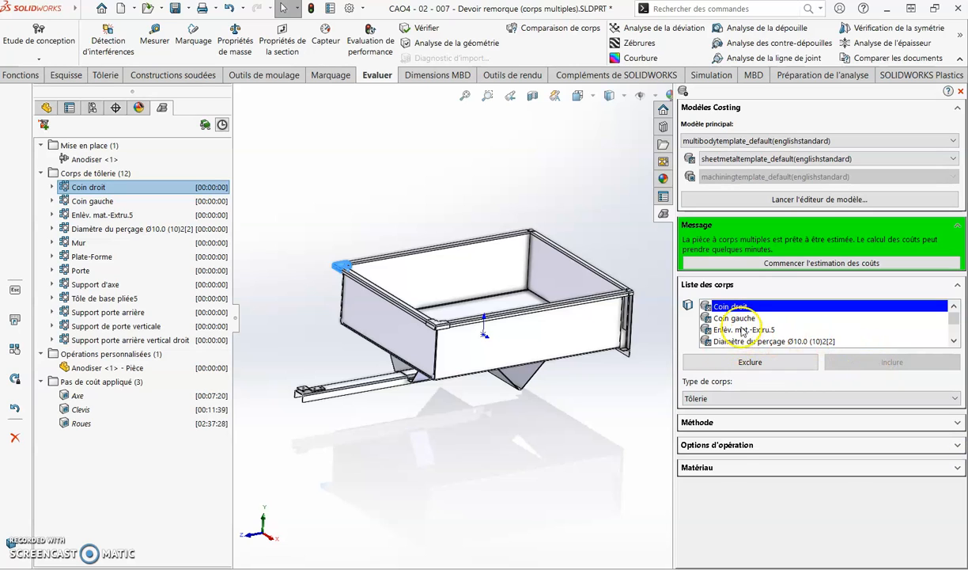
pyautogui.click(708, 468)
pyautogui.click(708, 421)
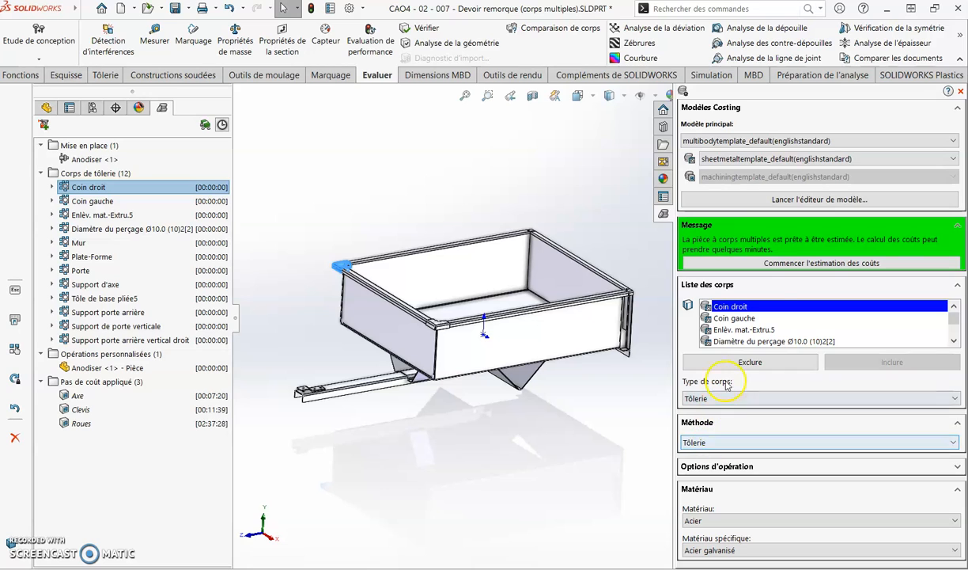
# Step: Set the costing material of the Coin gauche and Enlèv. mat.-Extru.5 bodies to Acier
pyautogui.click(740, 318)
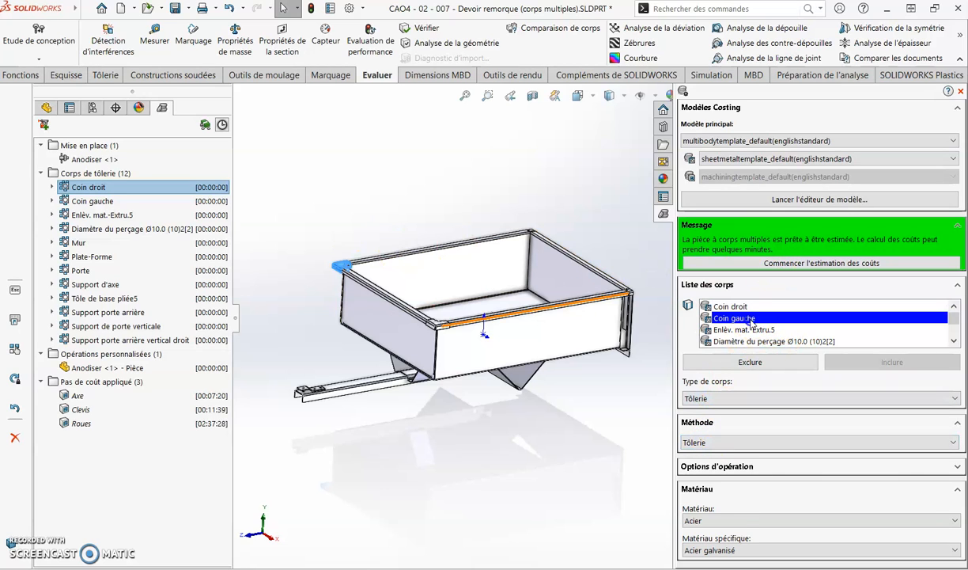
pyautogui.click(782, 520)
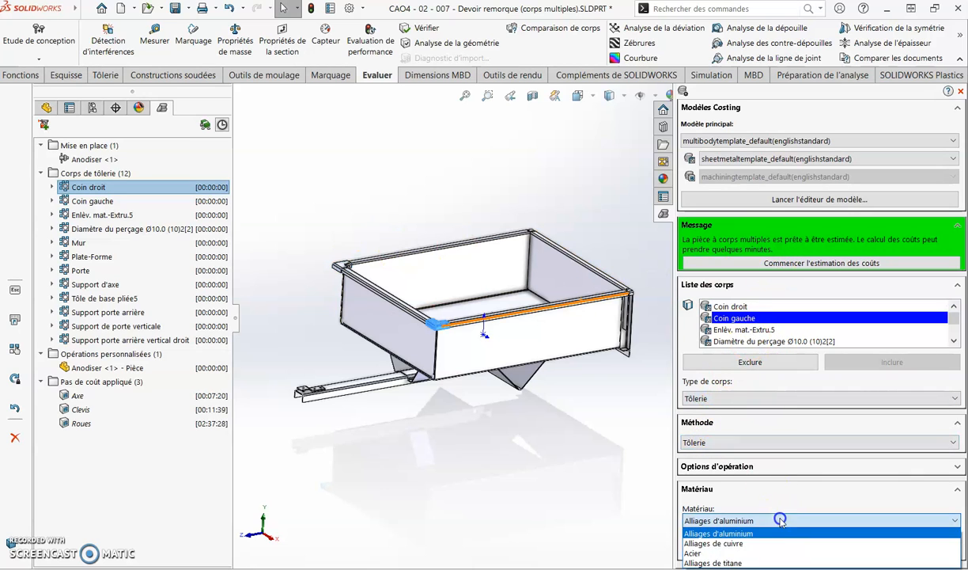
pyautogui.click(767, 553)
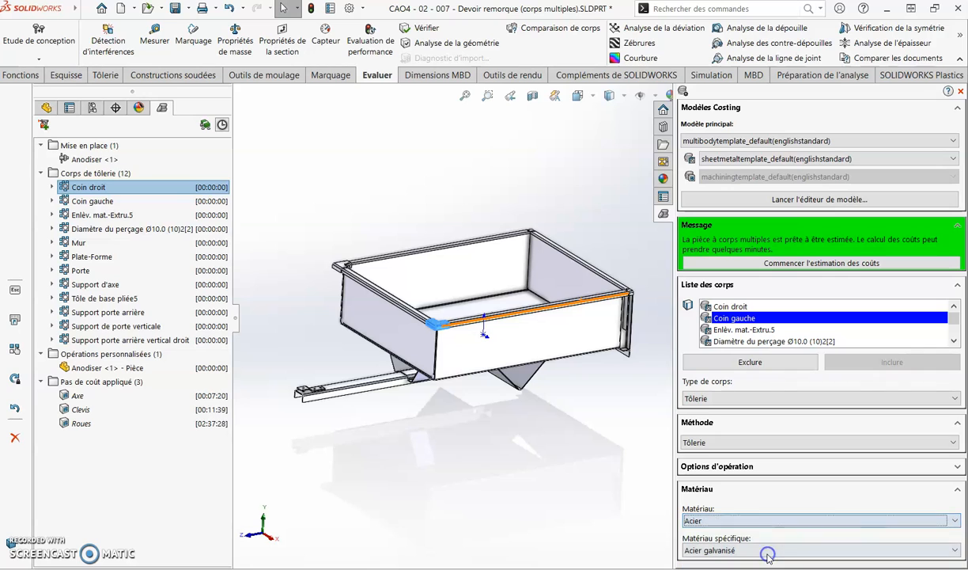
pyautogui.click(748, 331)
pyautogui.click(750, 519)
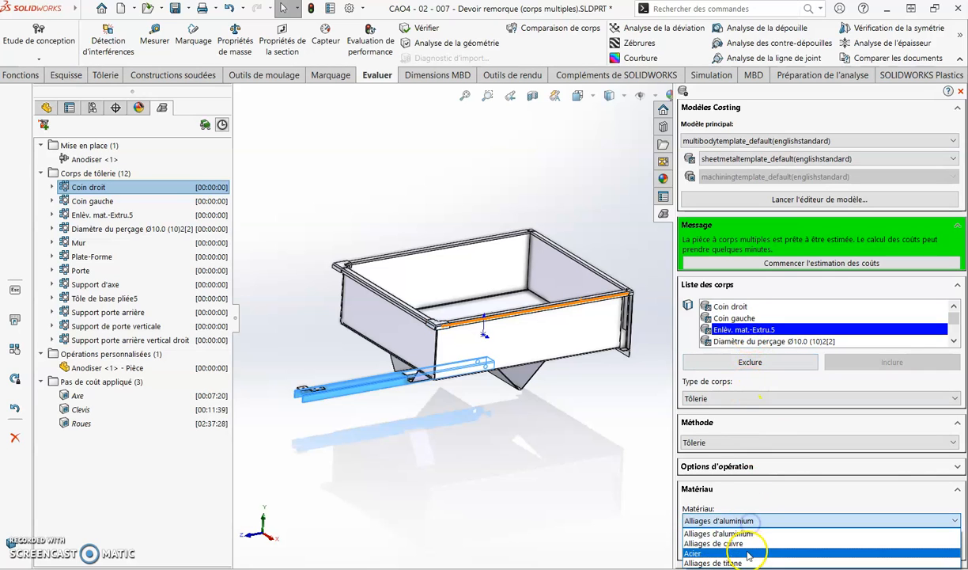
pyautogui.click(747, 550)
# Step: Set the costing material of the Diamètre du perçage Ø10.0 (10)2[2] and Mur bodies to Acier
pyautogui.click(759, 341)
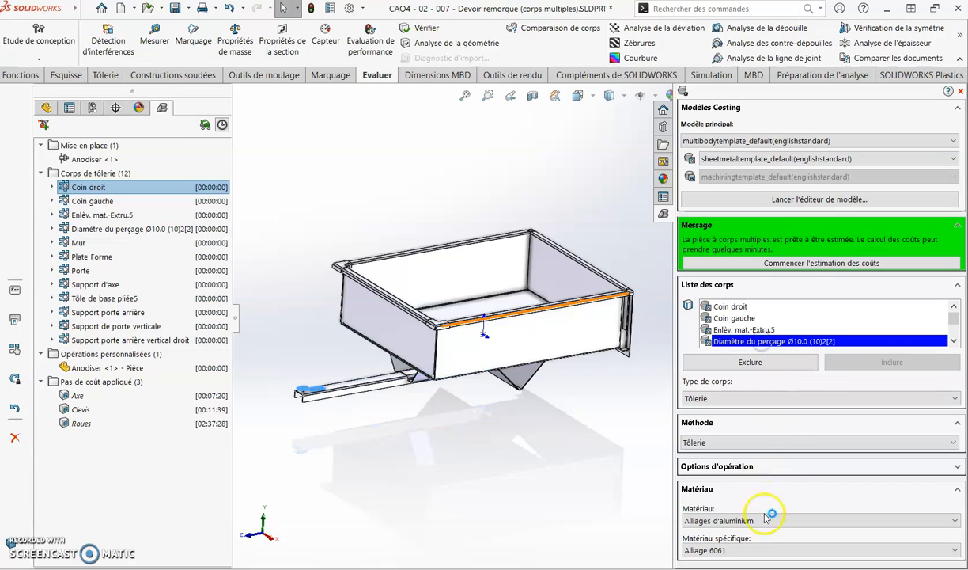
pyautogui.click(708, 520)
pyautogui.click(766, 553)
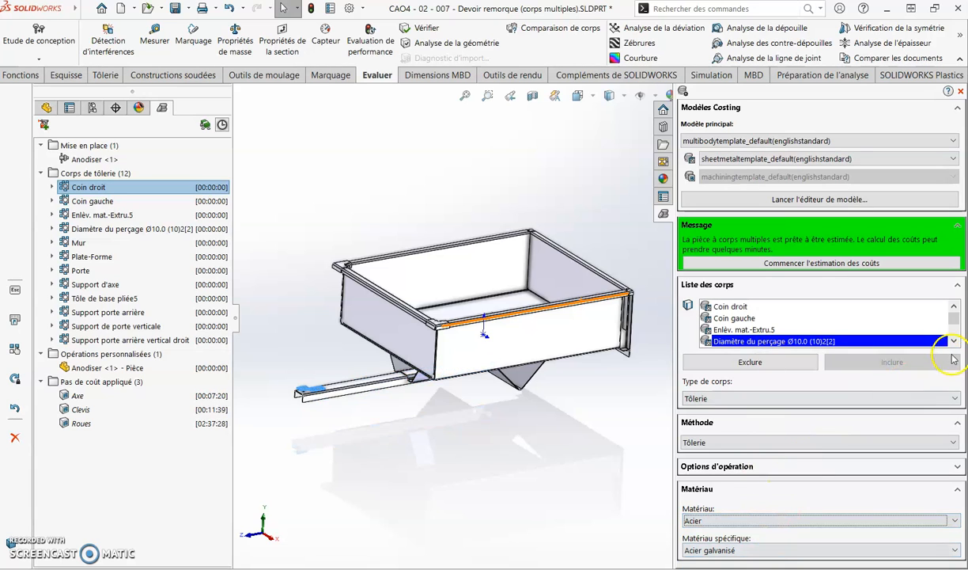
pyautogui.scroll(-2, 910, 324)
pyautogui.click(910, 329)
pyautogui.click(779, 520)
pyautogui.click(776, 550)
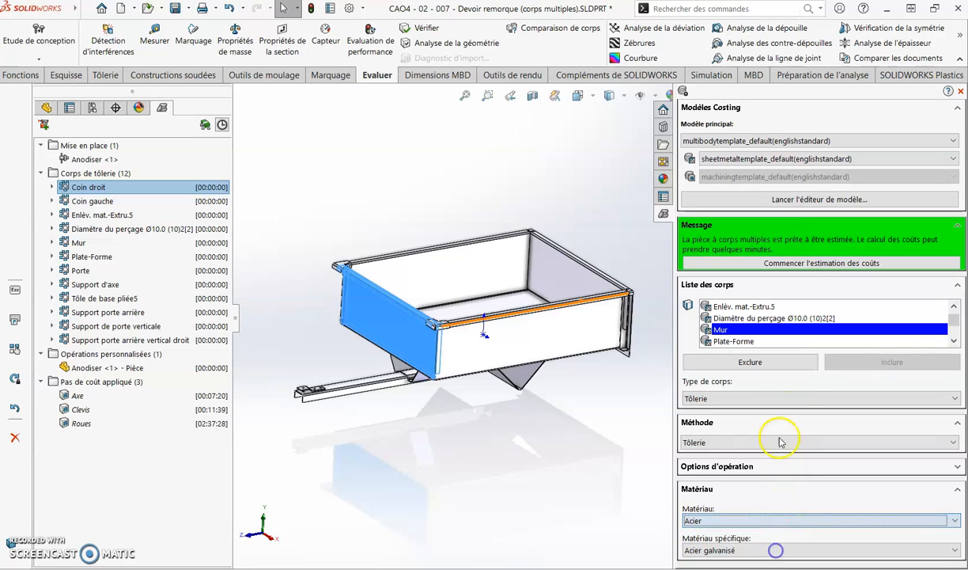
# Step: Set the costing material of the Plate-Forme and Porte bodies to Acier
pyautogui.click(757, 342)
pyautogui.click(791, 520)
pyautogui.click(774, 548)
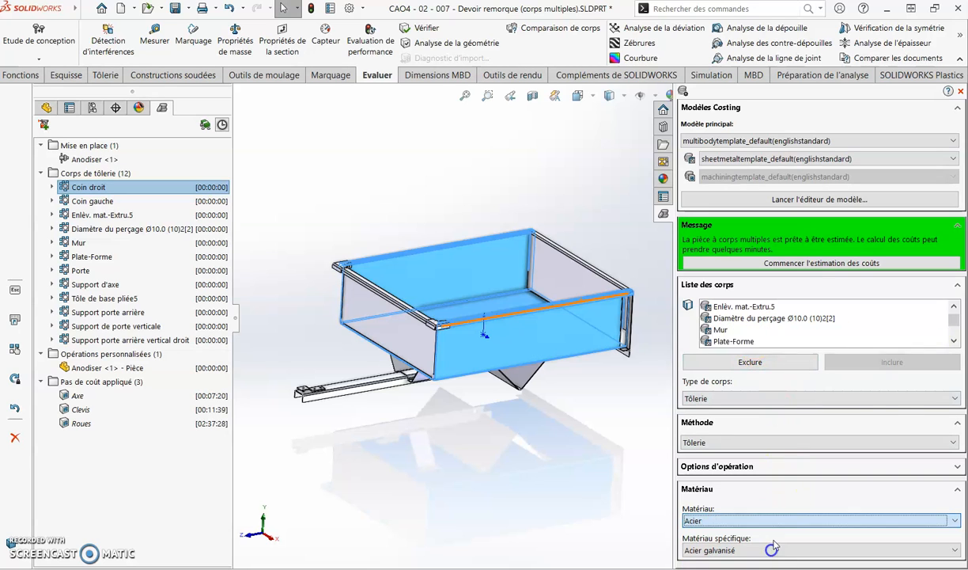
pyautogui.scroll(-2, 949, 331)
pyautogui.click(769, 329)
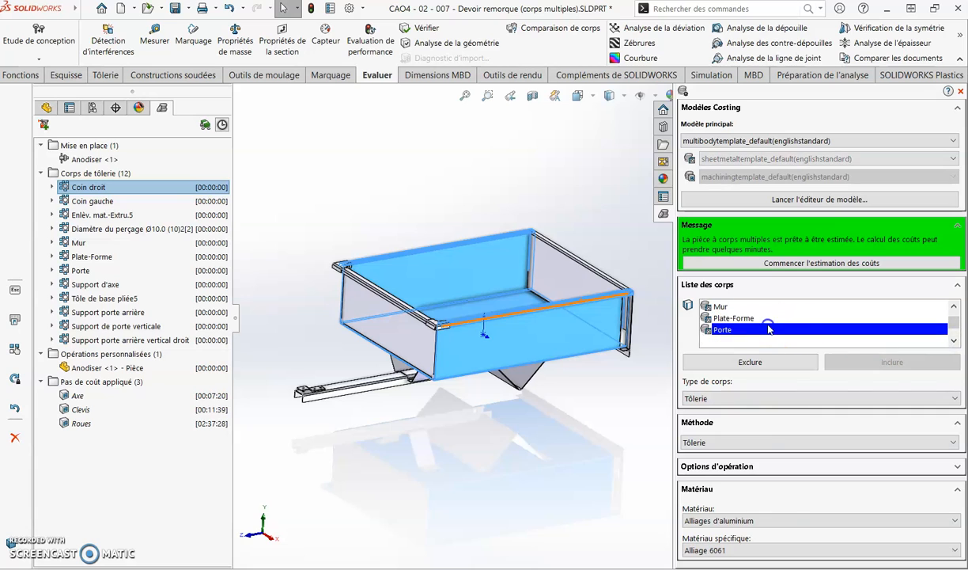
pyautogui.click(780, 520)
pyautogui.click(774, 550)
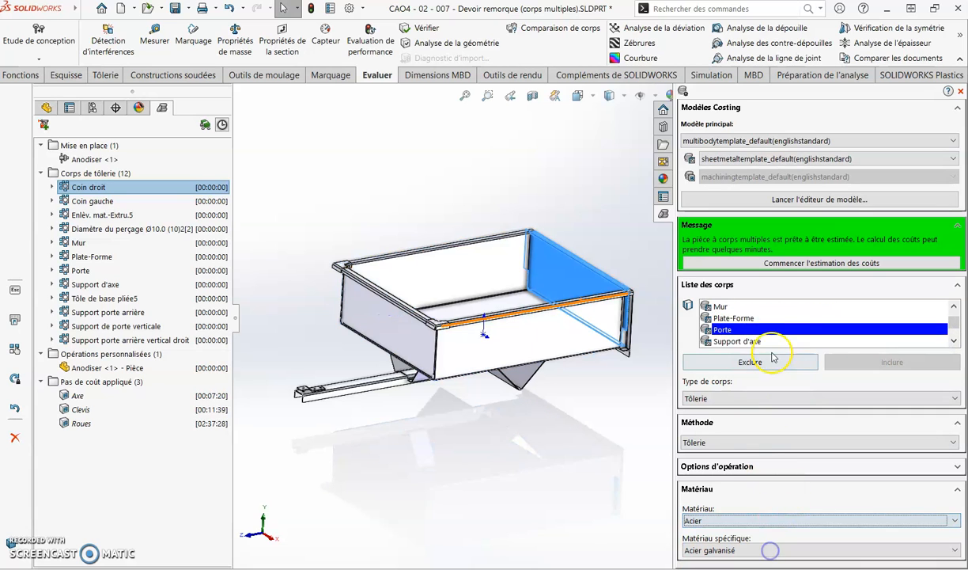
# Step: Set the costing material of the Support d'axe and Tôle de base pliée5 bodies to Acier
pyautogui.click(761, 341)
pyautogui.click(759, 521)
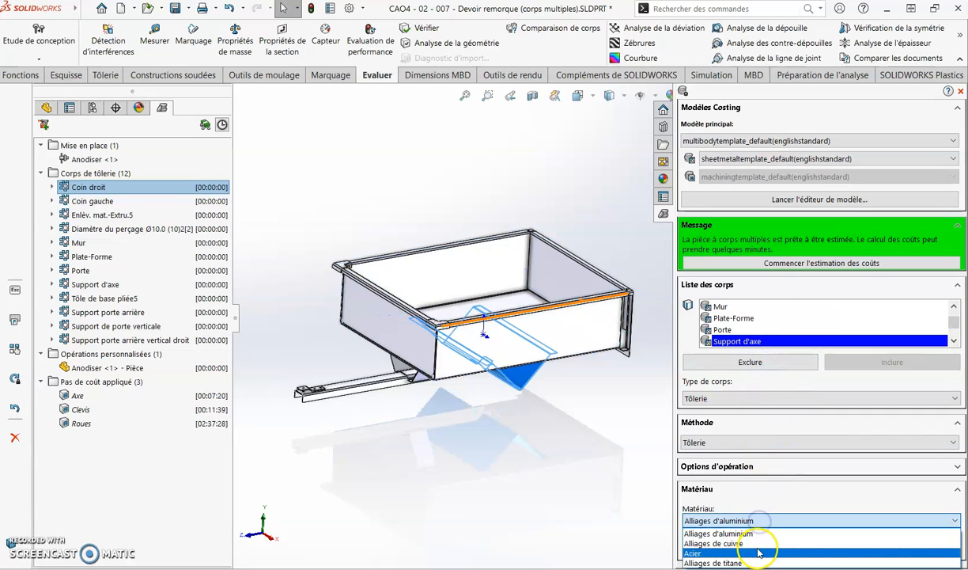
pyautogui.click(758, 551)
pyautogui.scroll(-2, 950, 331)
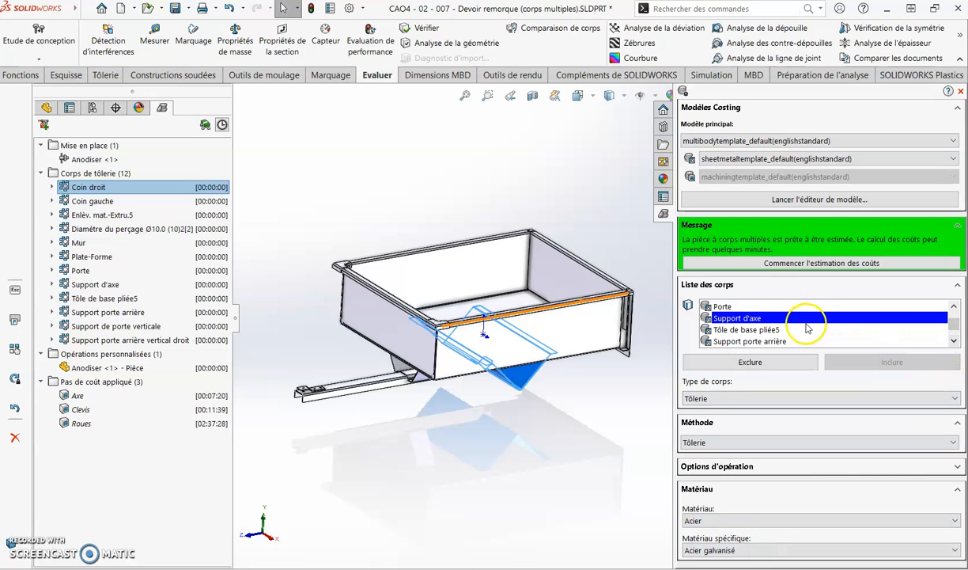
pyautogui.click(807, 330)
pyautogui.click(766, 520)
pyautogui.click(759, 551)
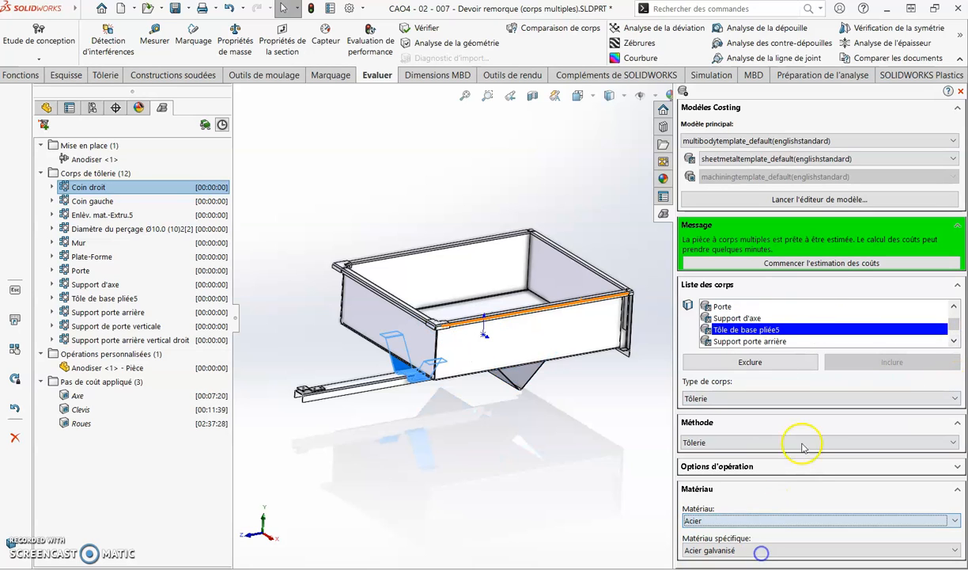
# Step: Set the costing material of the Support porte arrière and Support de porte verticale bodies to Acier
pyautogui.click(736, 341)
pyautogui.click(779, 519)
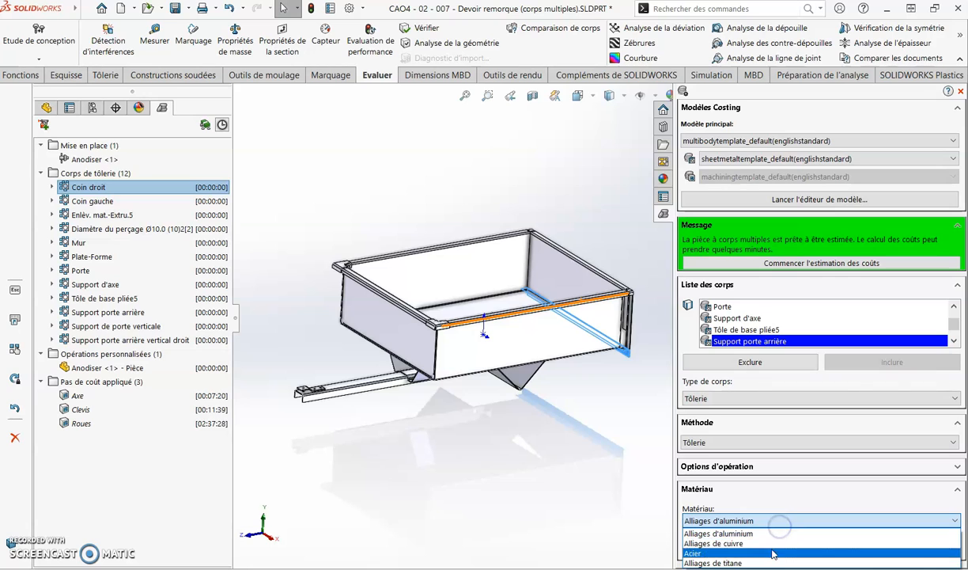
pyautogui.click(773, 554)
pyautogui.scroll(-2, 913, 329)
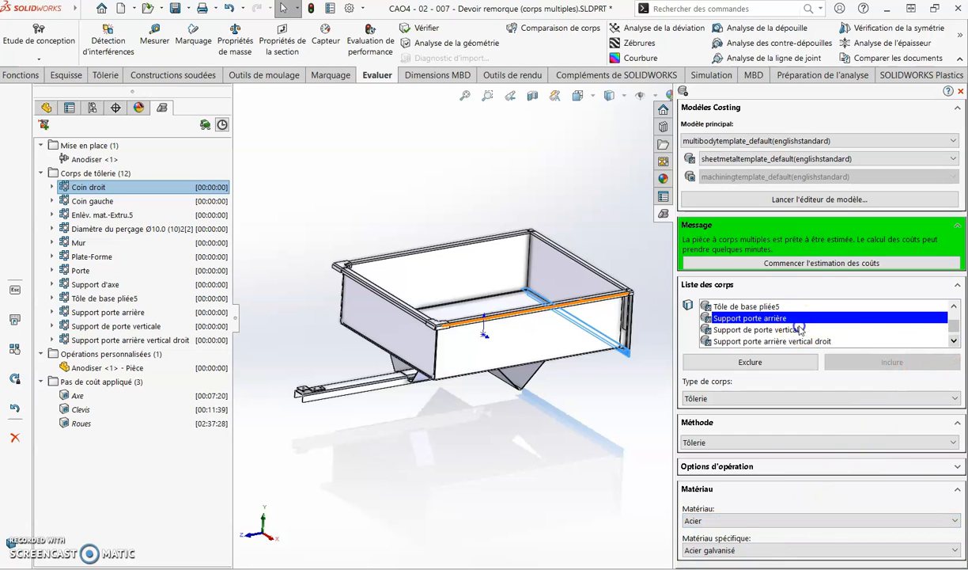
pyautogui.click(799, 329)
pyautogui.click(764, 520)
pyautogui.click(791, 541)
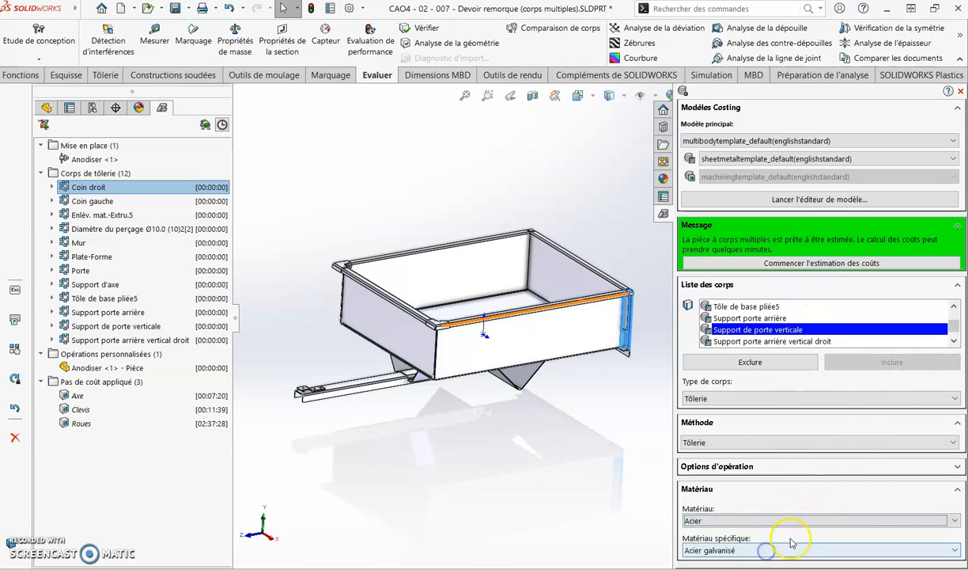
# Step: Set the costing material of the Support porte arrière vertical droit body to Acier
pyautogui.click(847, 341)
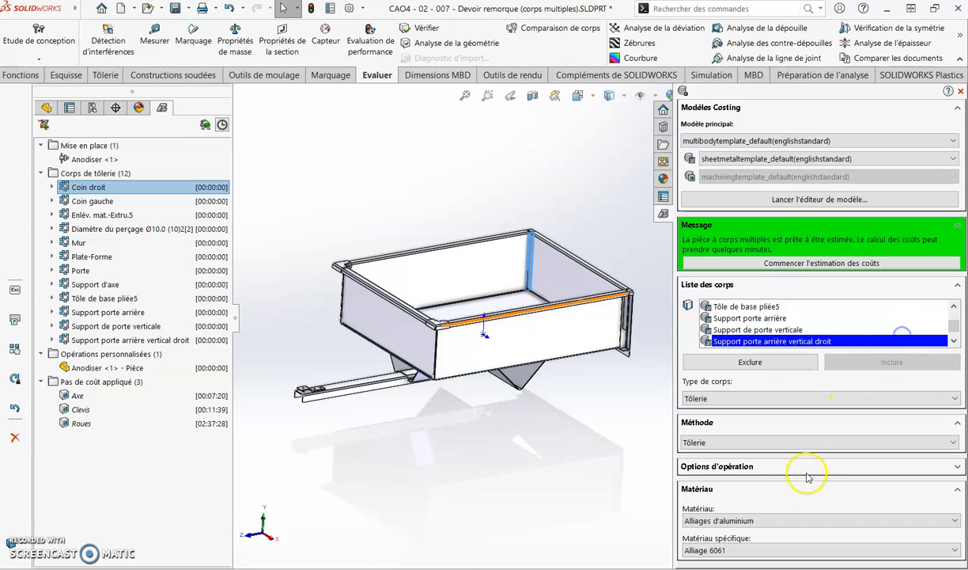
pyautogui.click(796, 522)
pyautogui.click(771, 547)
# Step: Check the excluded bodies at the end of the body list and rerun the cost estimation
pyautogui.click(955, 339)
pyautogui.click(955, 340)
pyautogui.click(955, 340)
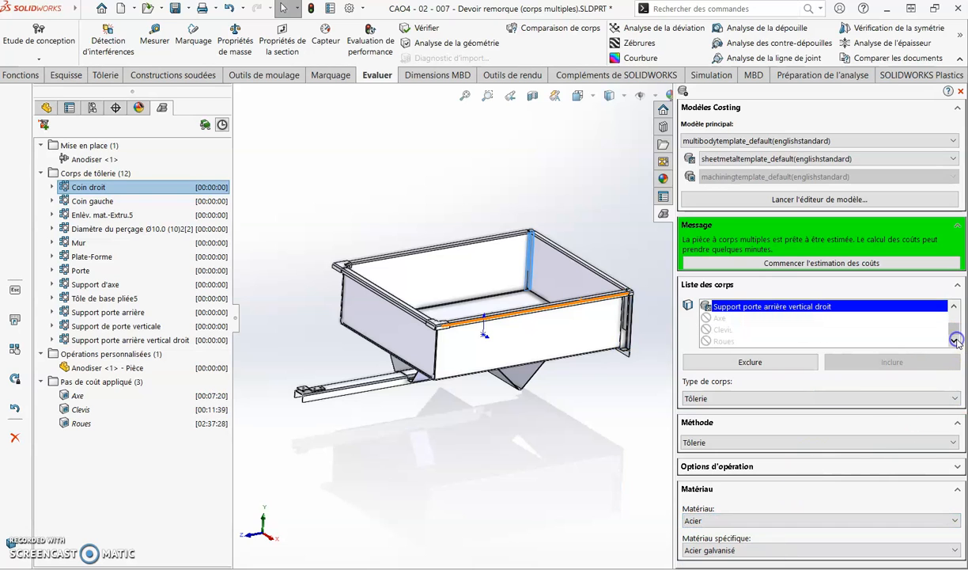
pyautogui.click(846, 262)
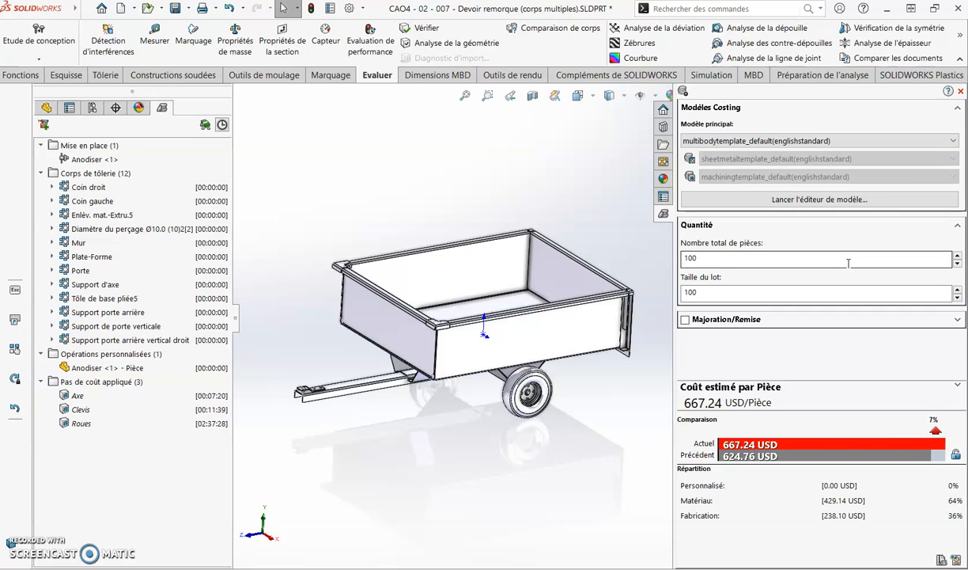
# Step: Review the setup operation and the excluded Axe, Clevis and Roues bodies in the updated breakdown
pyautogui.moveTo(162, 160)
pyautogui.moveTo(141, 429)
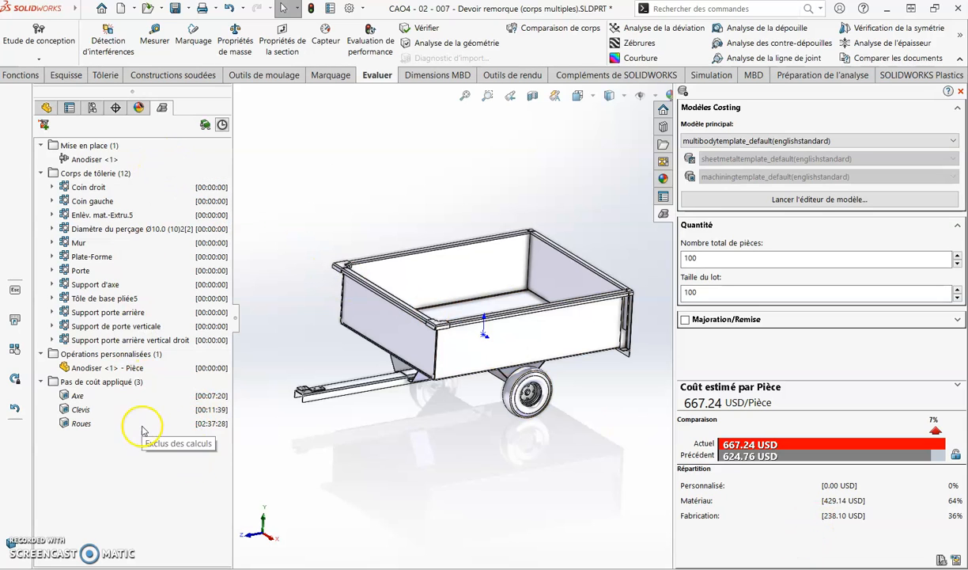
pyautogui.click(99, 403)
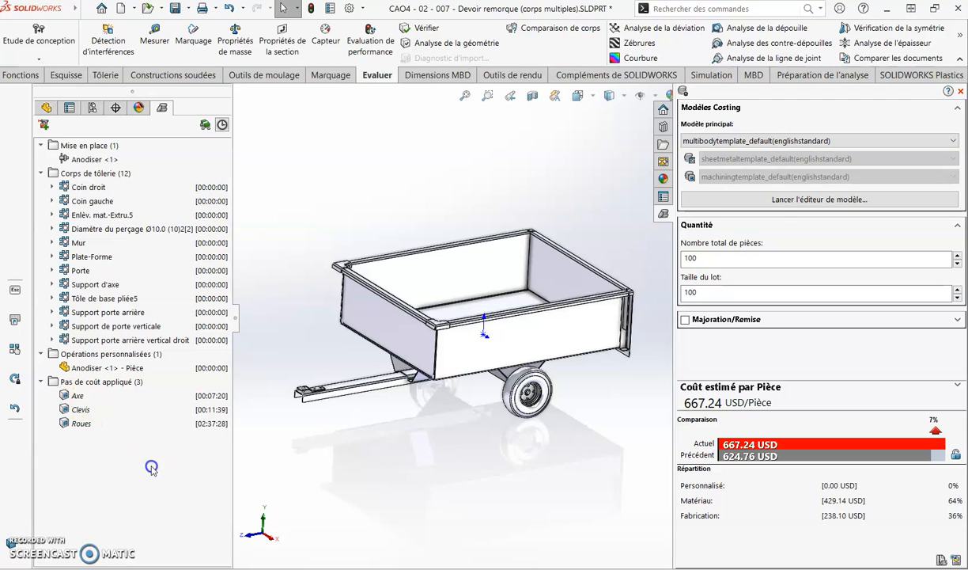
# Step: Open the main multibody costing template in the template editor and review its general settings and custom operations
pyautogui.click(766, 201)
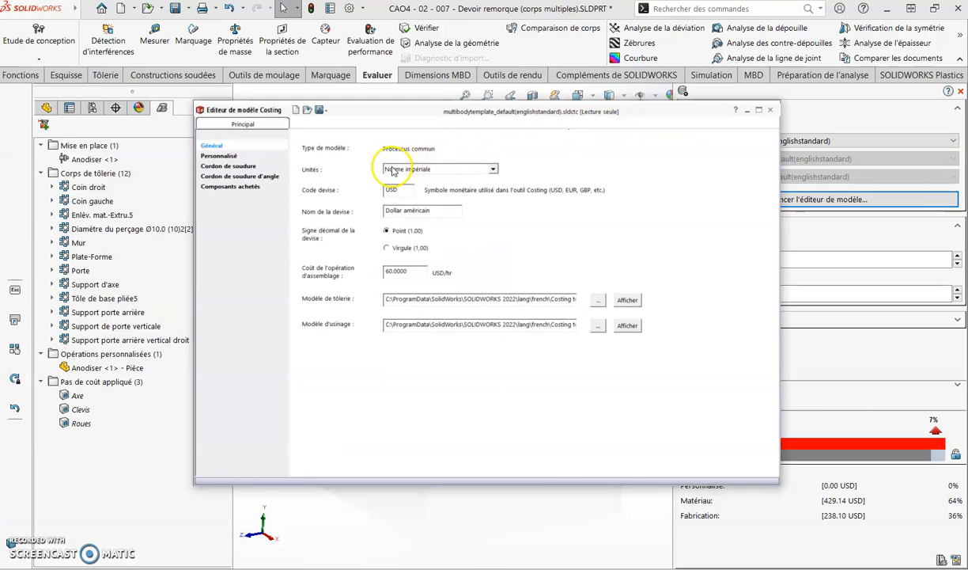
pyautogui.moveTo(581, 124); pyautogui.dragTo(608, 142)
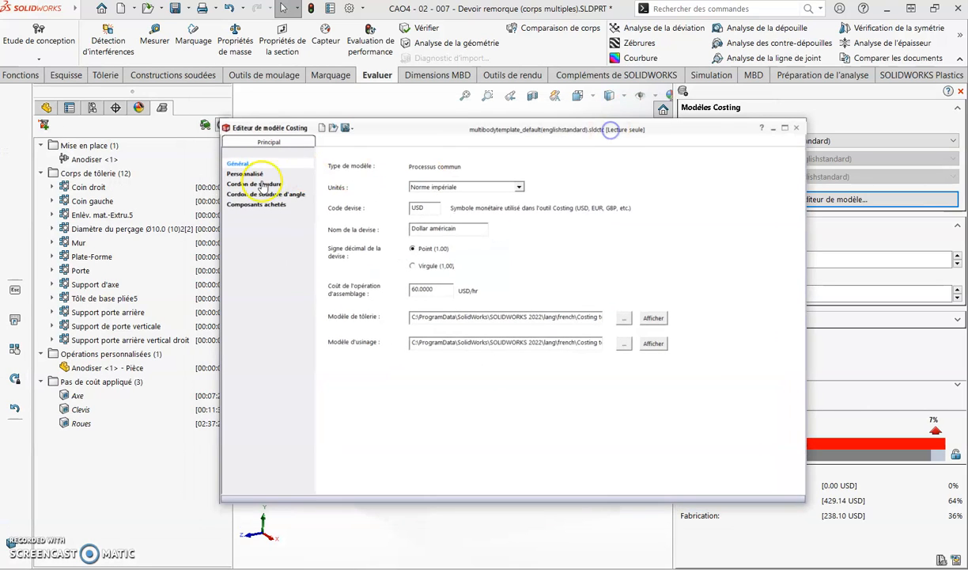
pyautogui.click(250, 174)
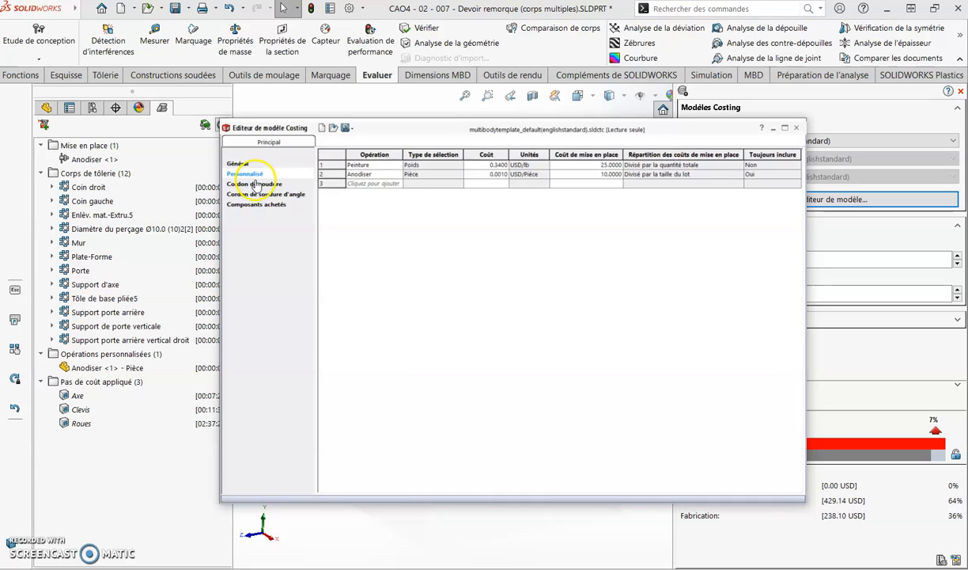
pyautogui.click(236, 164)
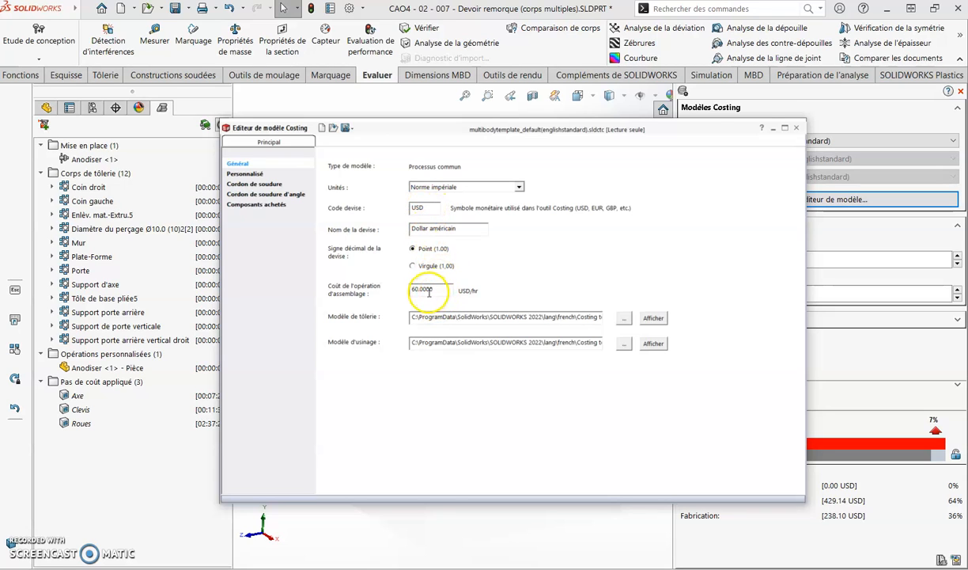
pyautogui.click(262, 174)
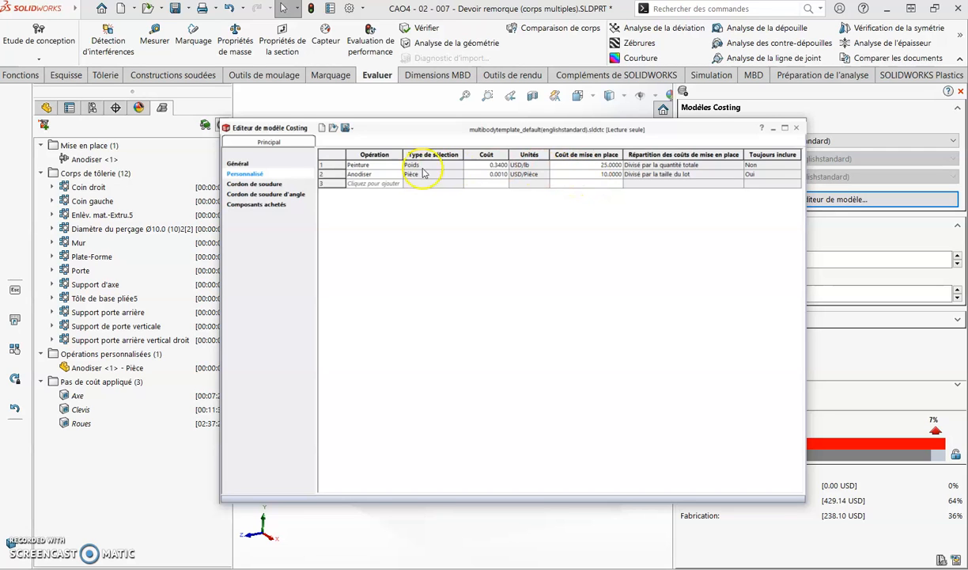
# Step: Review the welding processes and the weld bead cost table in the multibody template
pyautogui.click(281, 186)
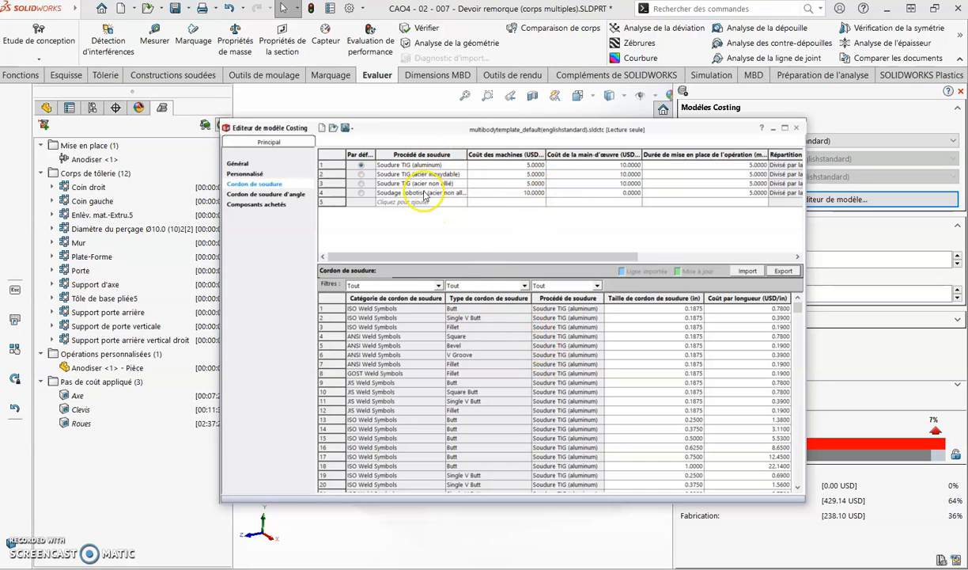
pyautogui.scroll(-20, 546, 348)
pyautogui.scroll(-20, 550, 349)
pyautogui.scroll(-20, 498, 358)
pyautogui.scroll(20, 484, 385)
pyautogui.scroll(20, 486, 382)
pyautogui.moveTo(797, 309); pyautogui.dragTo(778, 302)
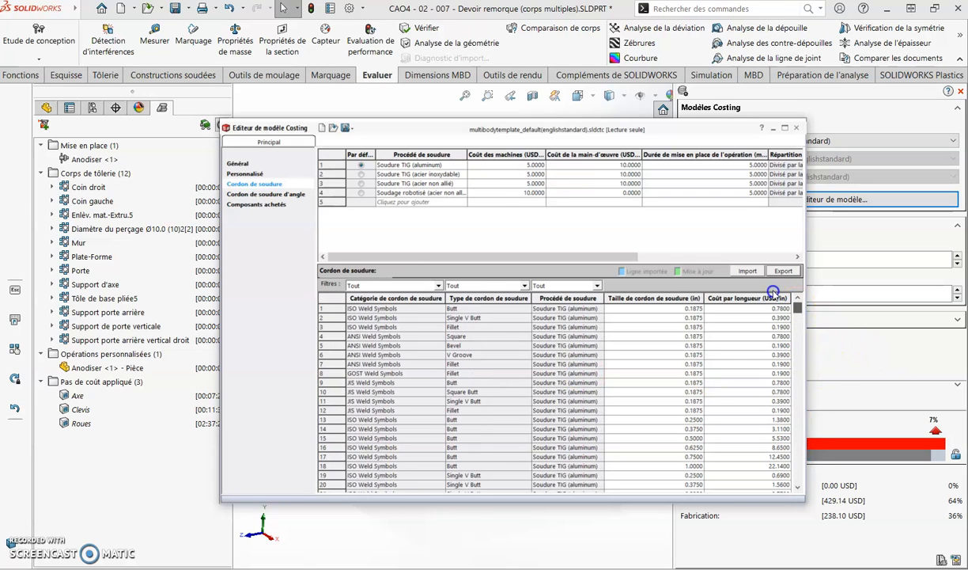
# Step: Review the fillet weld bead costs and the purchased component settings of the multibody template
pyautogui.click(285, 195)
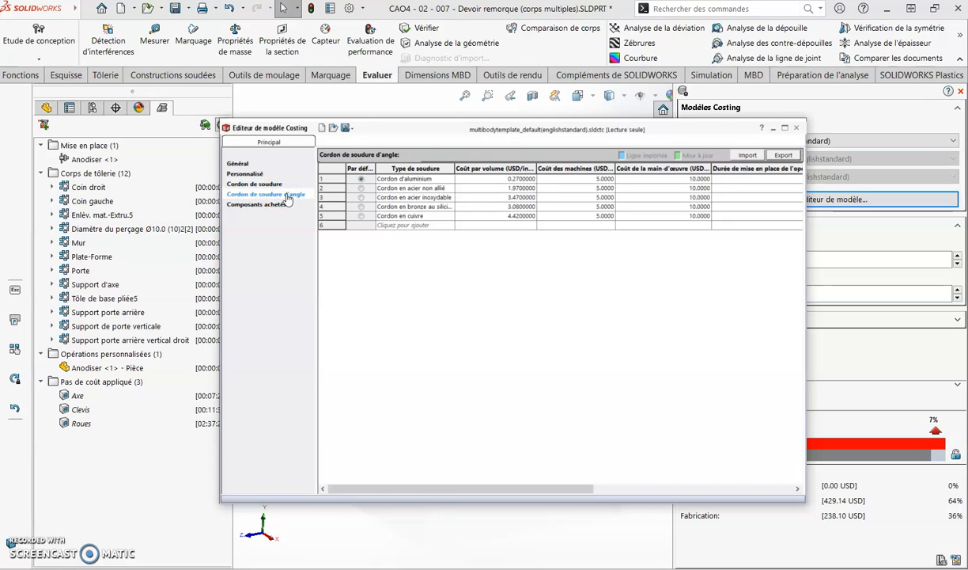
pyautogui.click(271, 205)
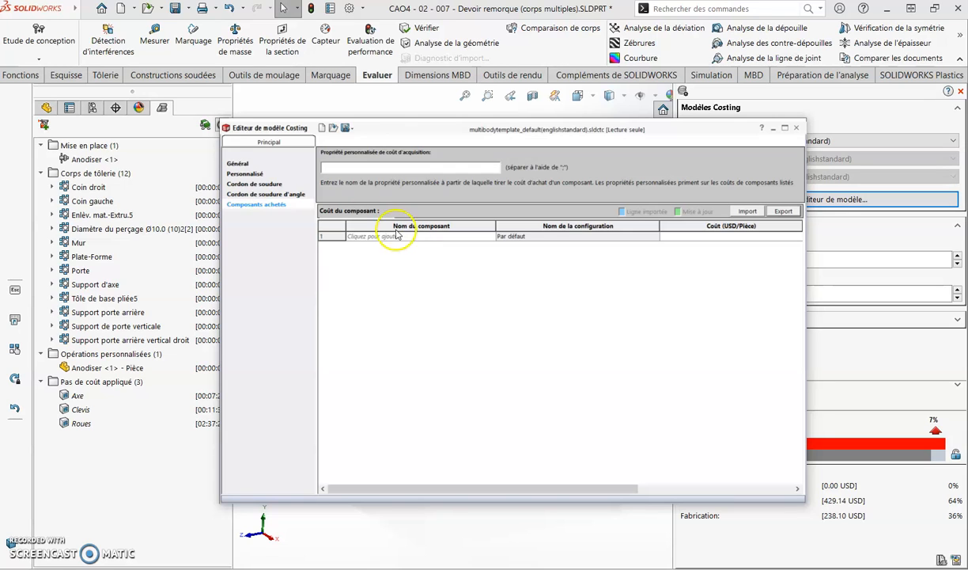
# Step: Open the linked sheet metal template from the multibody template's general settings and review its material list
pyautogui.click(237, 164)
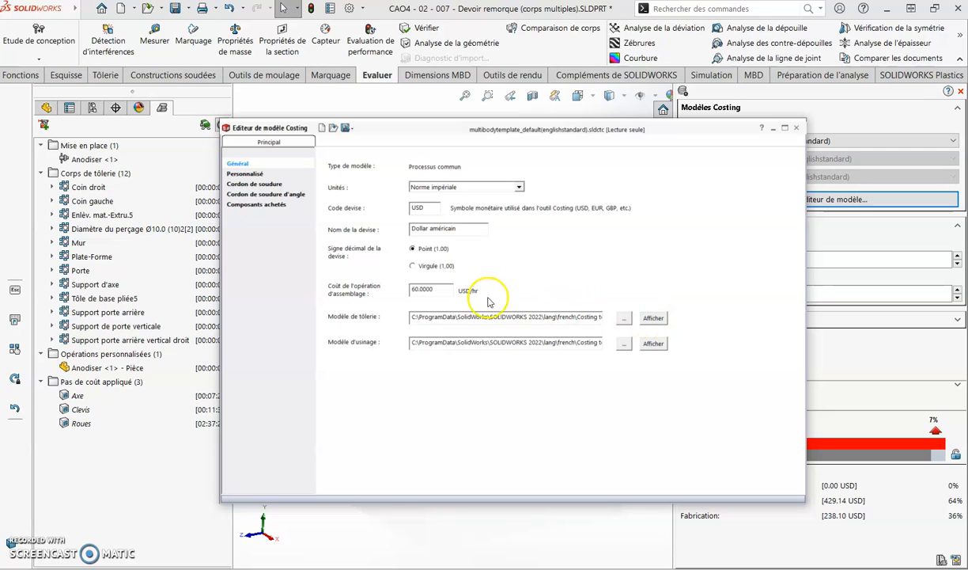
pyautogui.click(653, 317)
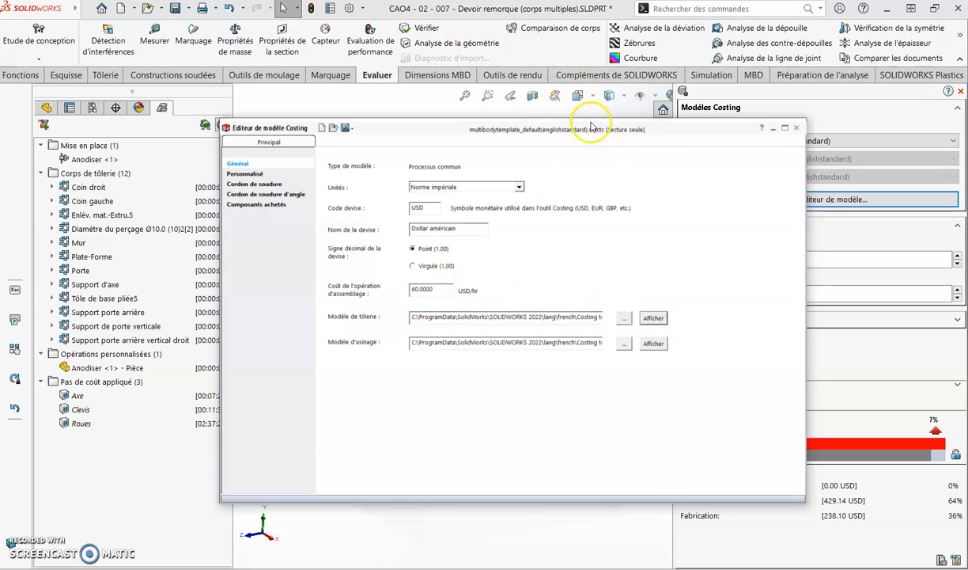
pyautogui.moveTo(428, 54); pyautogui.dragTo(578, 115)
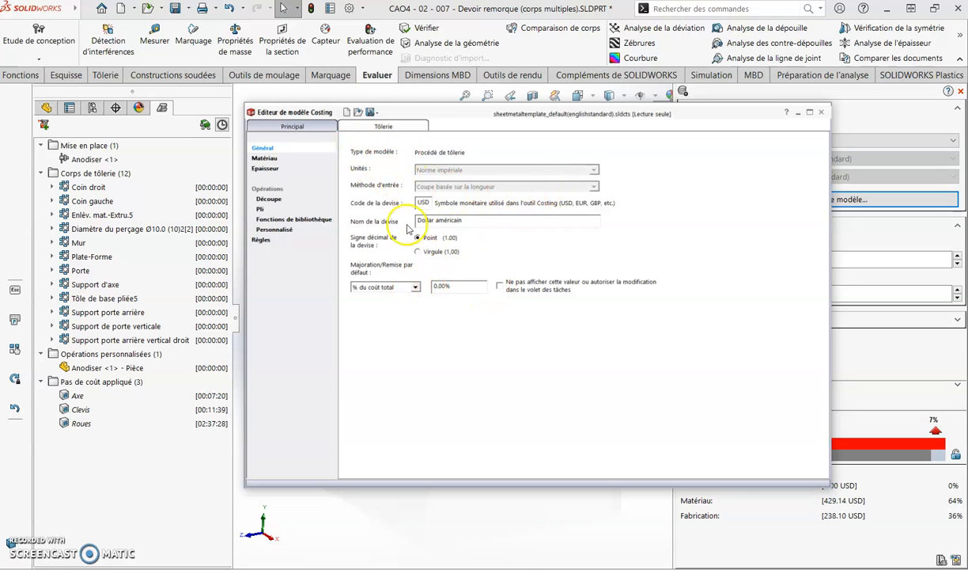
pyautogui.click(264, 158)
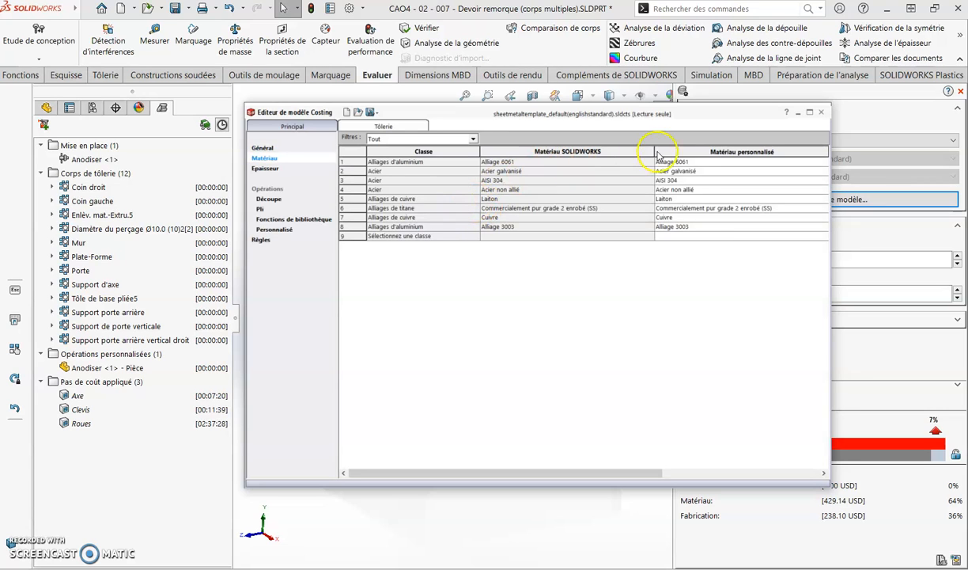
pyautogui.moveTo(562, 472); pyautogui.dragTo(426, 441)
# Step: Examine the sheet metal thickness cost table, including the 10-gauge Alliage 6061 row priced by weight
pyautogui.click(267, 169)
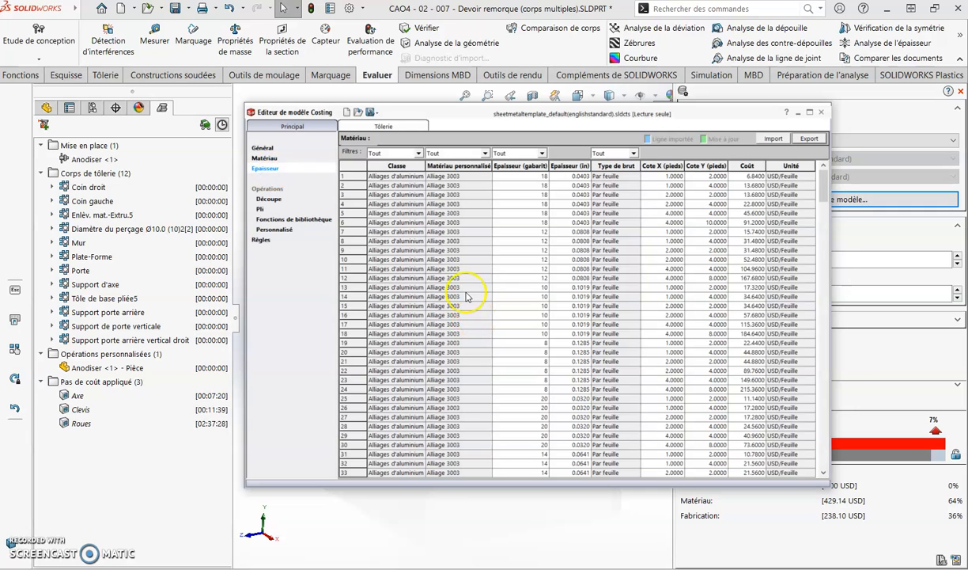
pyautogui.scroll(-12, 474, 214)
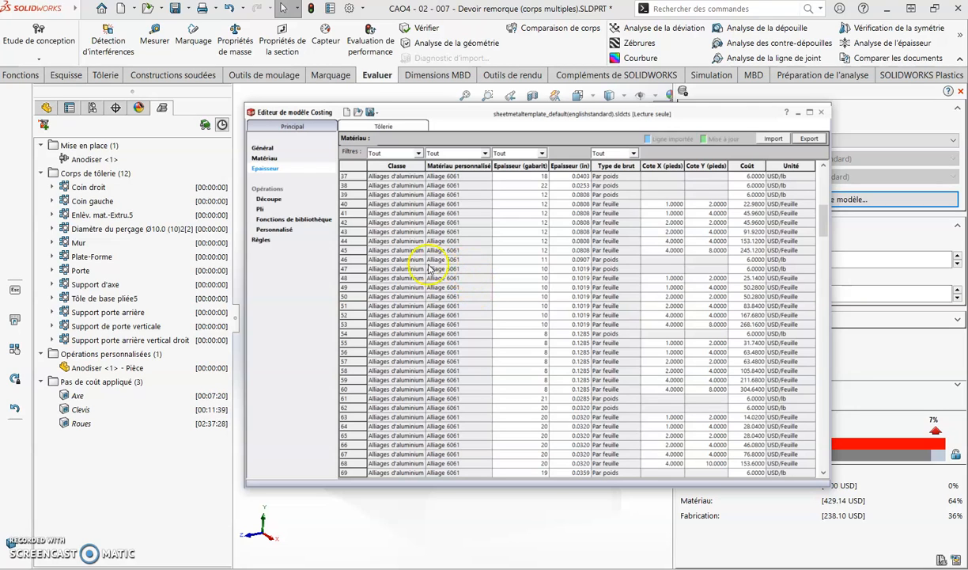
pyautogui.click(347, 269)
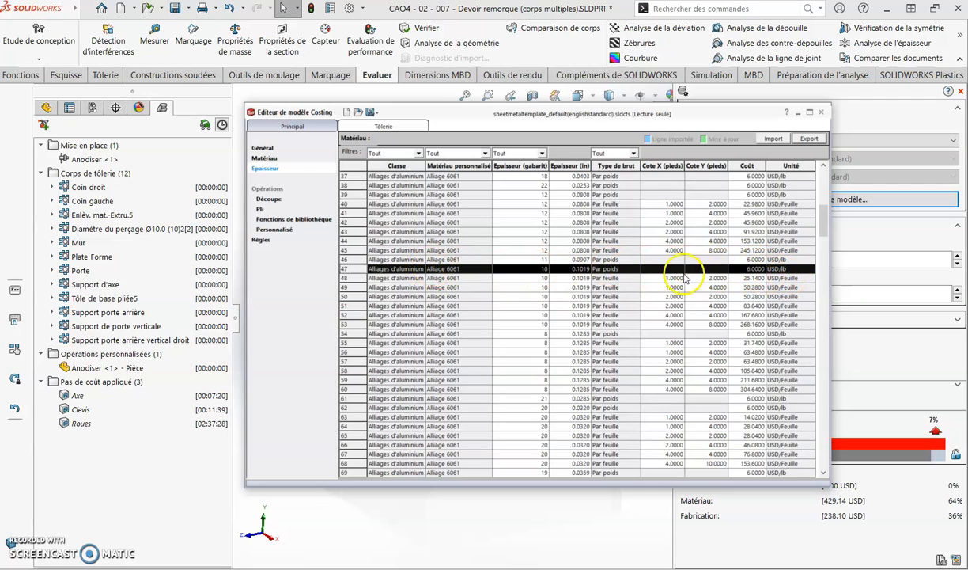
pyautogui.scroll(-12, 454, 249)
pyautogui.scroll(9, 448, 229)
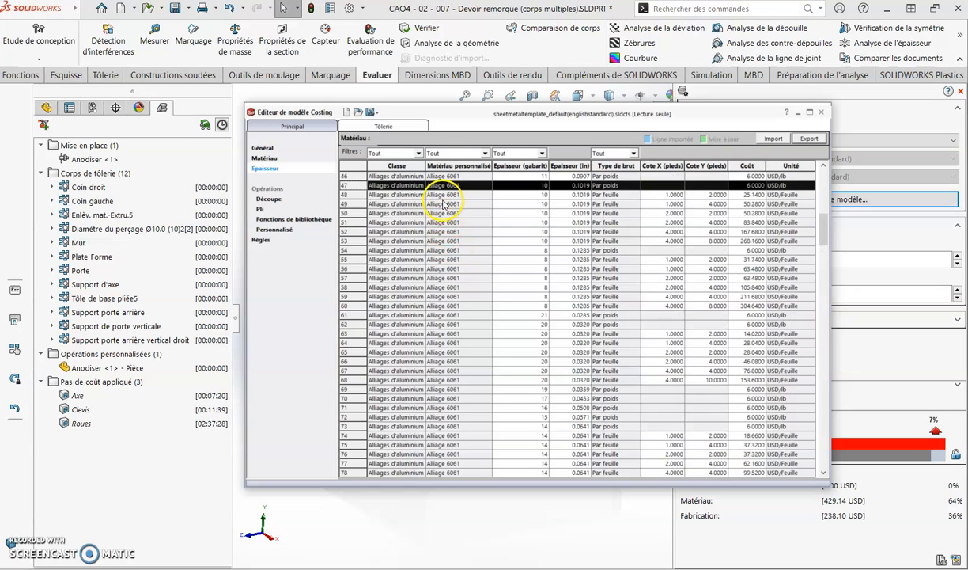
# Step: Filter the thickness table by class Acier and material Acier galvanisé, and examine the 10-gauge row priced by weight
pyautogui.click(420, 151)
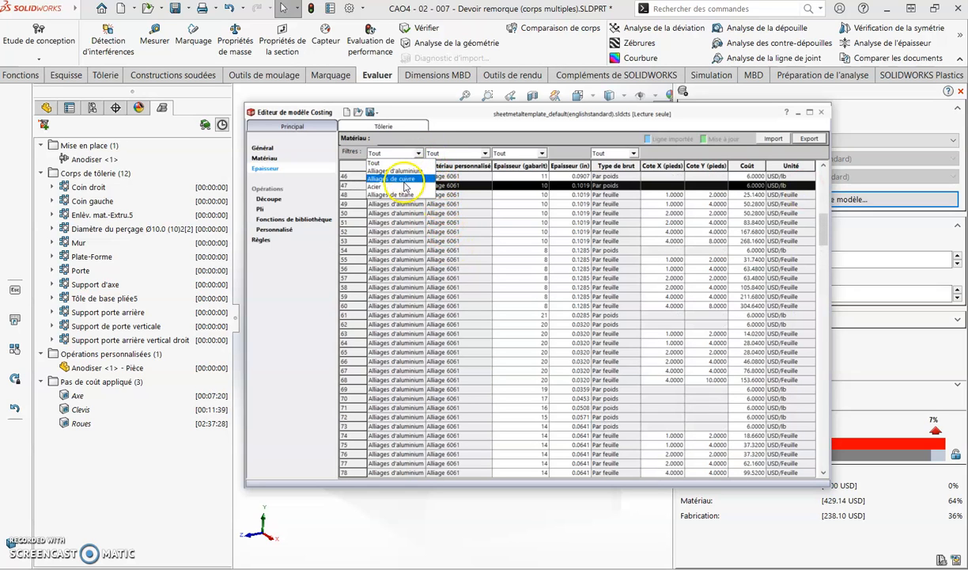
pyautogui.click(404, 183)
pyautogui.click(477, 153)
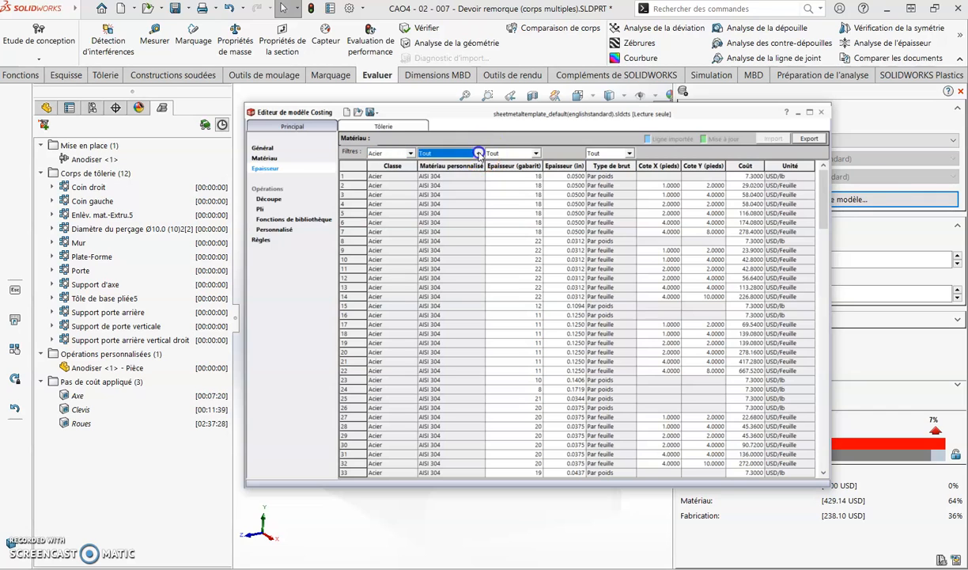
pyautogui.click(472, 171)
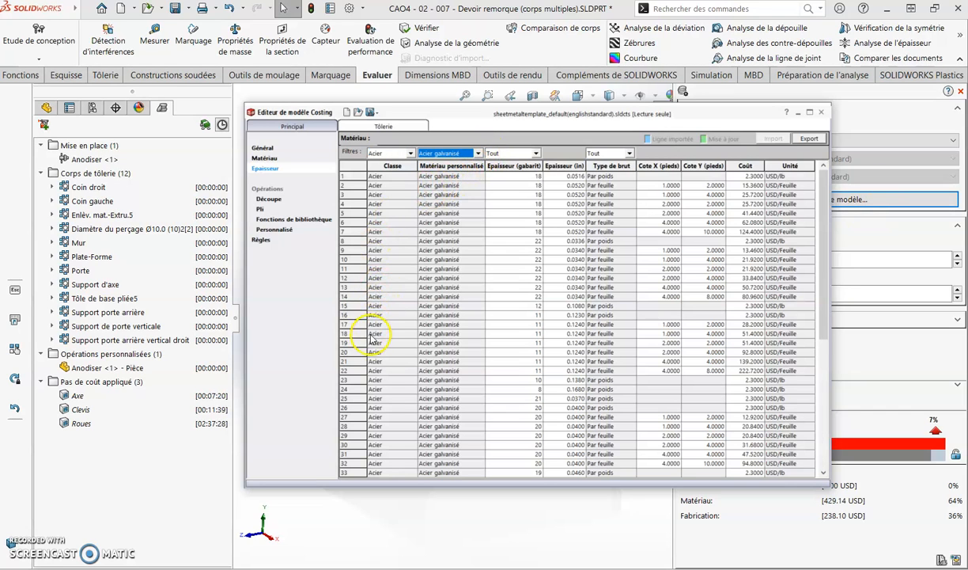
pyautogui.click(345, 379)
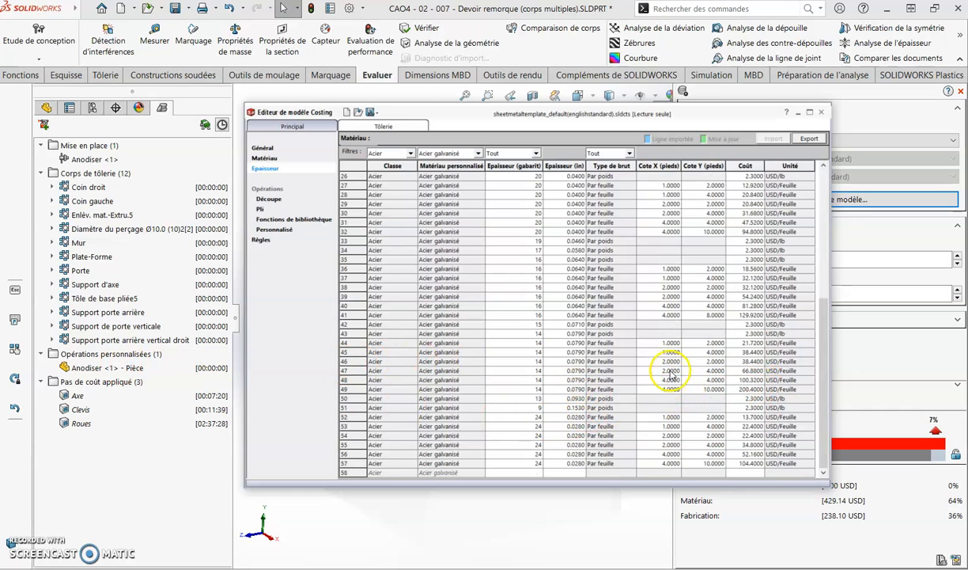
pyautogui.scroll(-2, 645, 380)
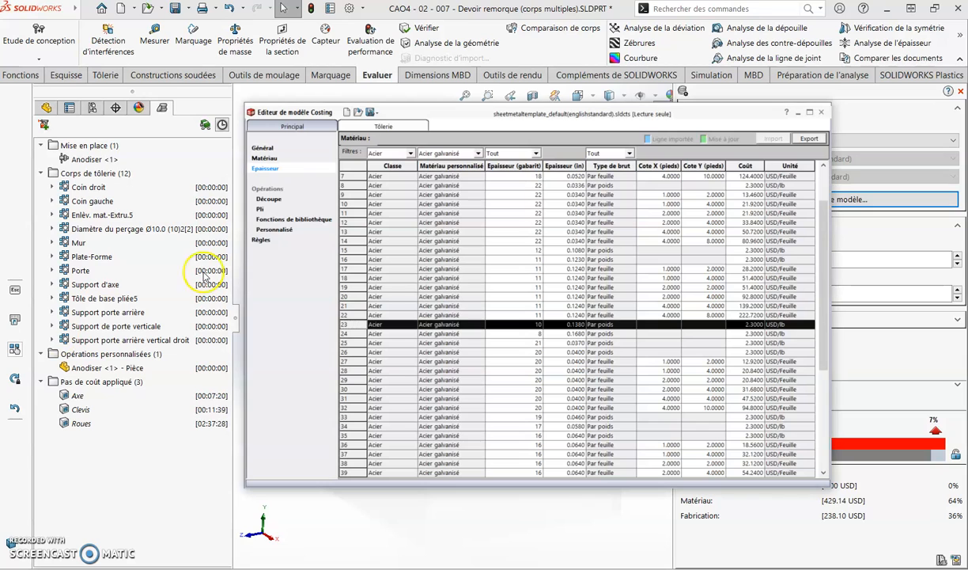
# Step: Review the cutting processes and the bend cost table of the sheet metal template
pyautogui.click(267, 198)
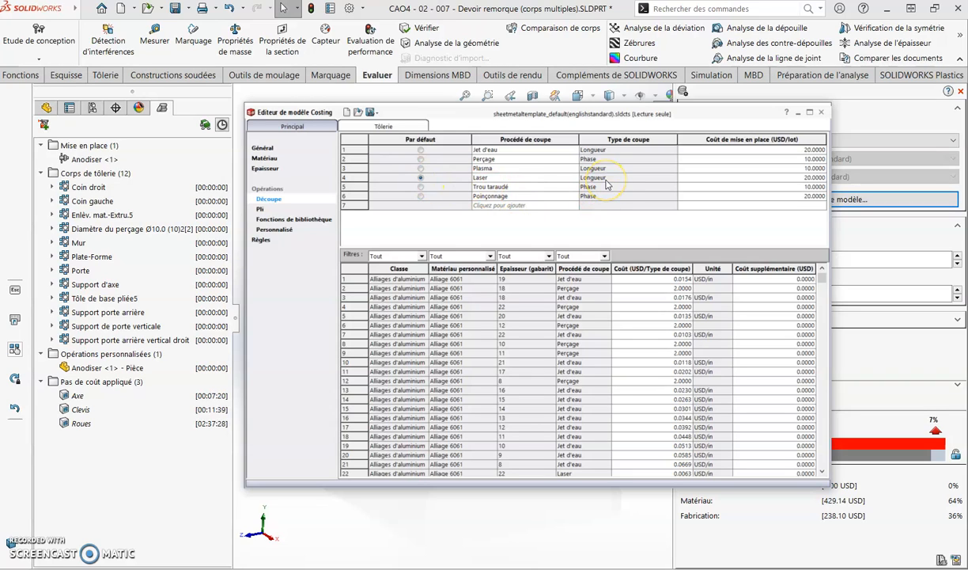
pyautogui.click(258, 209)
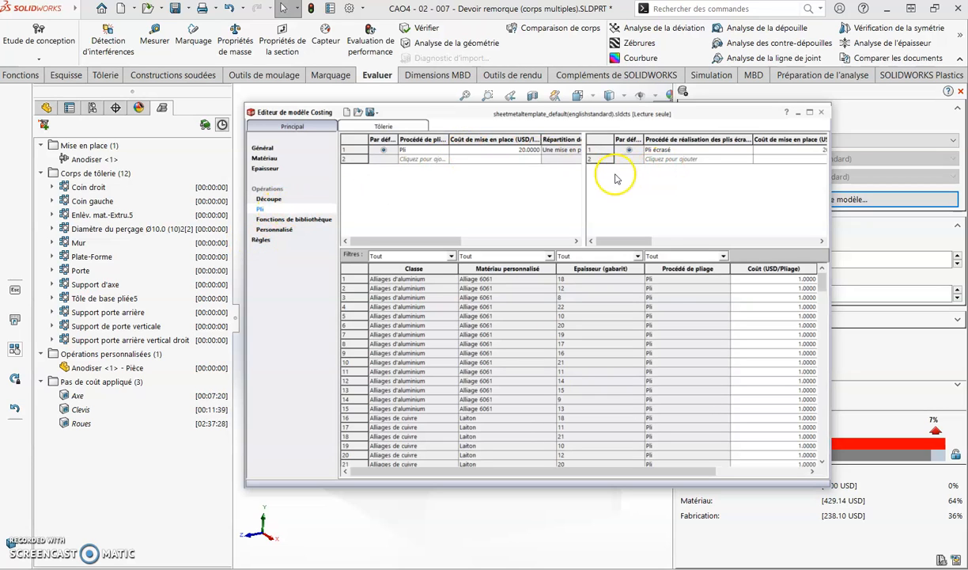
pyautogui.scroll(-20, 556, 346)
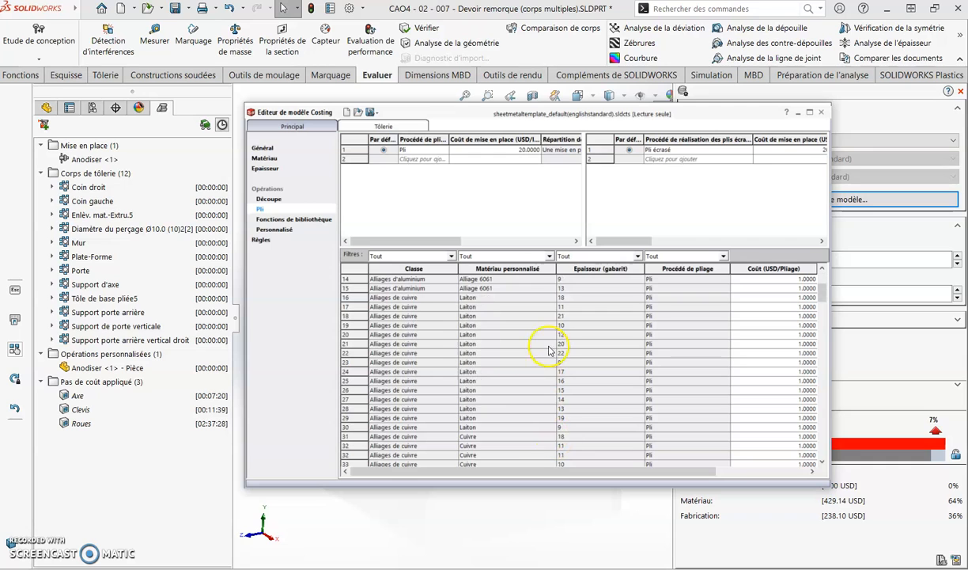
pyautogui.scroll(-2, 543, 343)
pyautogui.scroll(20, 554, 339)
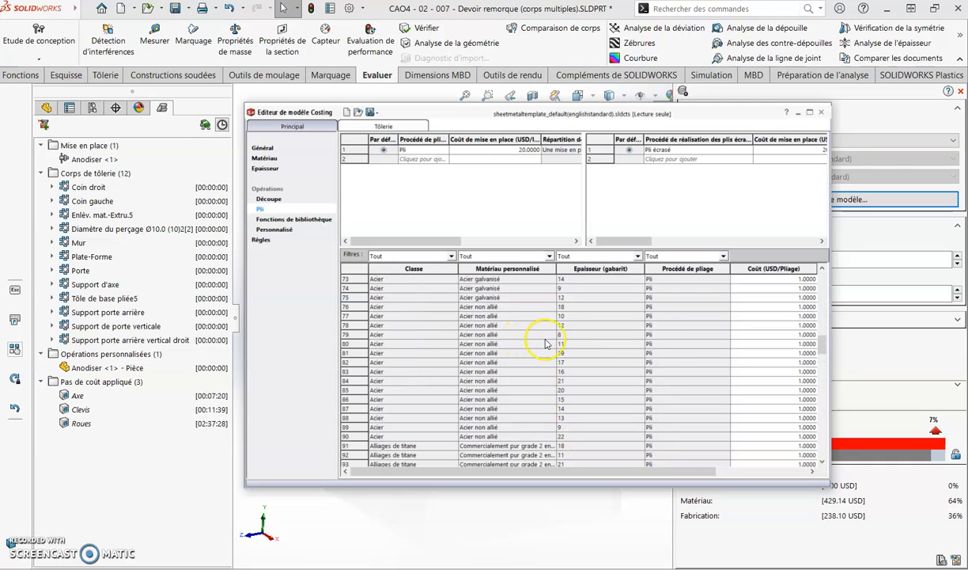
pyautogui.scroll(5, 693, 314)
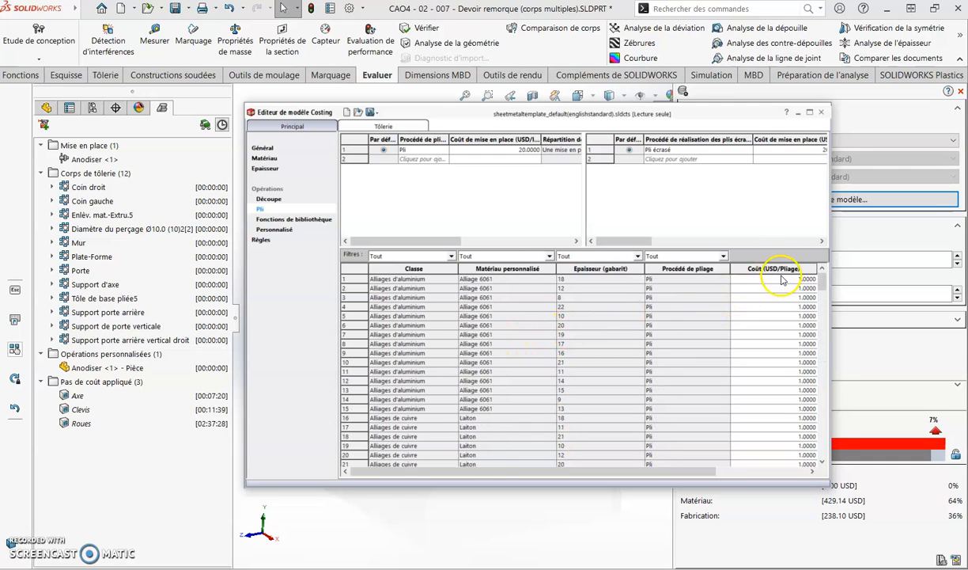
# Step: Review the library feature costs for the Louver feature in the sheet metal template
pyautogui.click(307, 221)
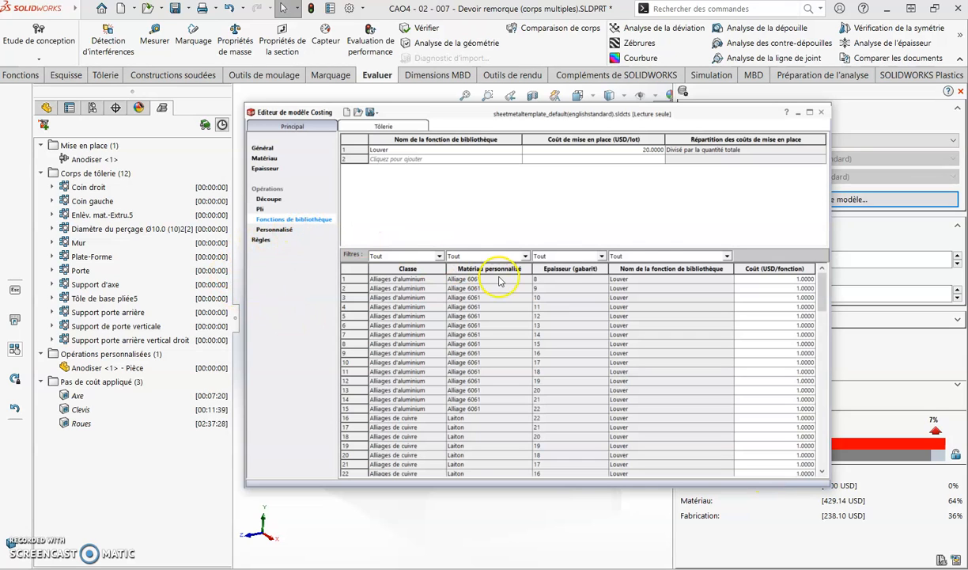
pyautogui.scroll(-9, 716, 360)
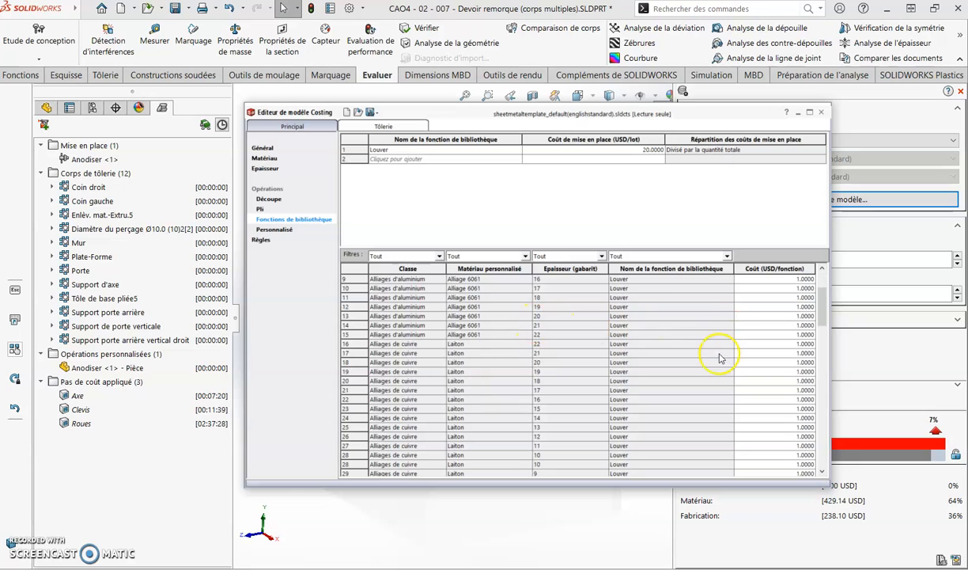
pyautogui.scroll(8, 695, 365)
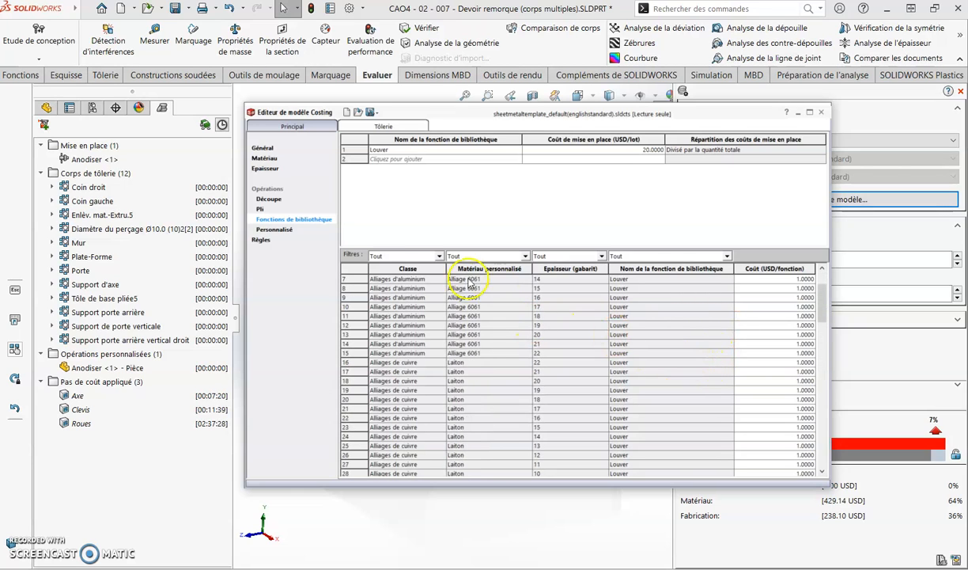
# Step: Review the sheet metal template's custom operations and rules, and close the template editor
pyautogui.click(261, 230)
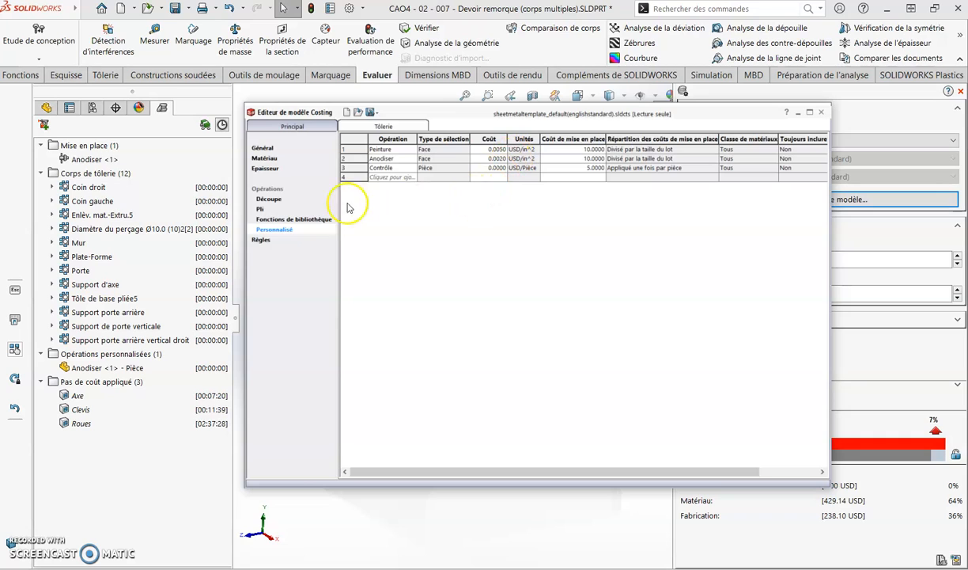
pyautogui.click(258, 240)
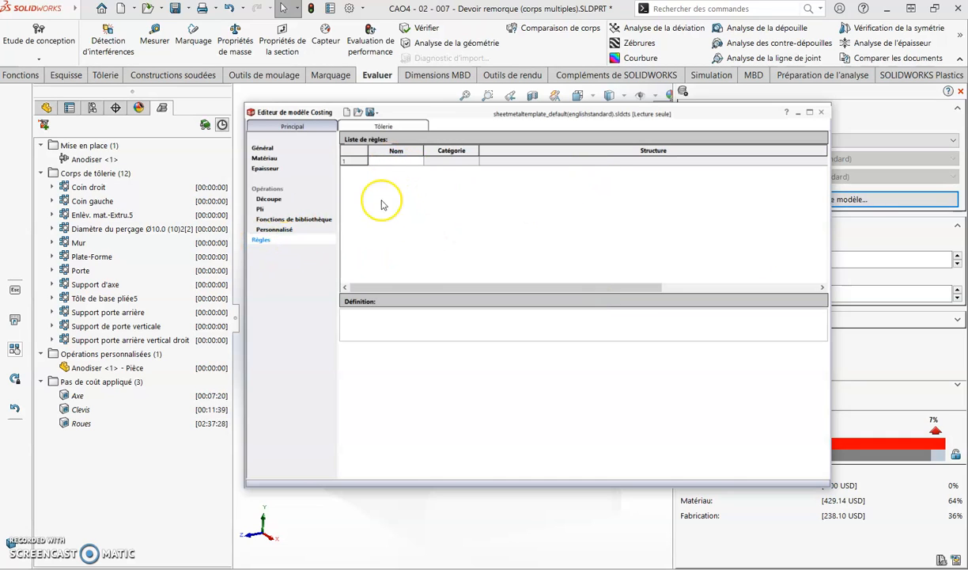
pyautogui.click(274, 229)
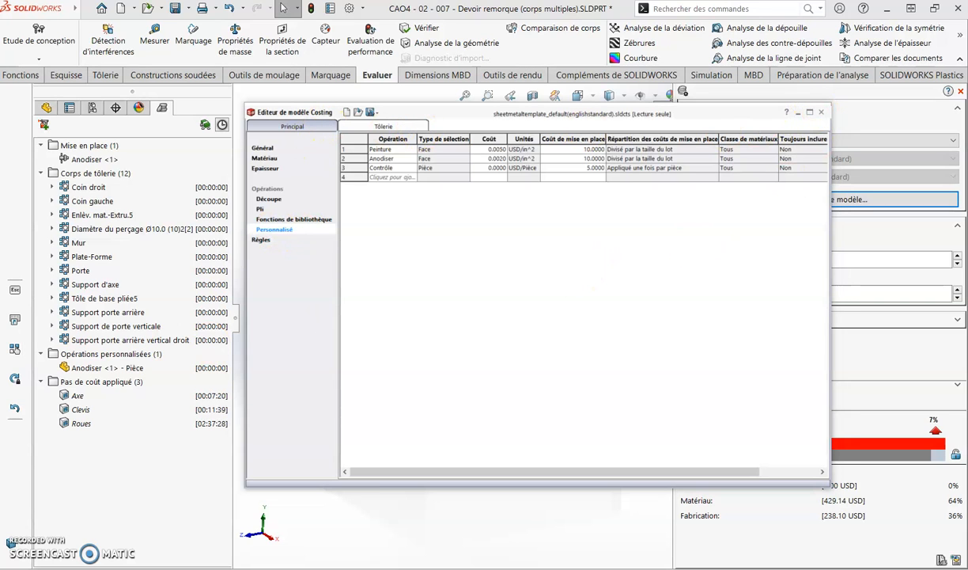
pyautogui.click(821, 112)
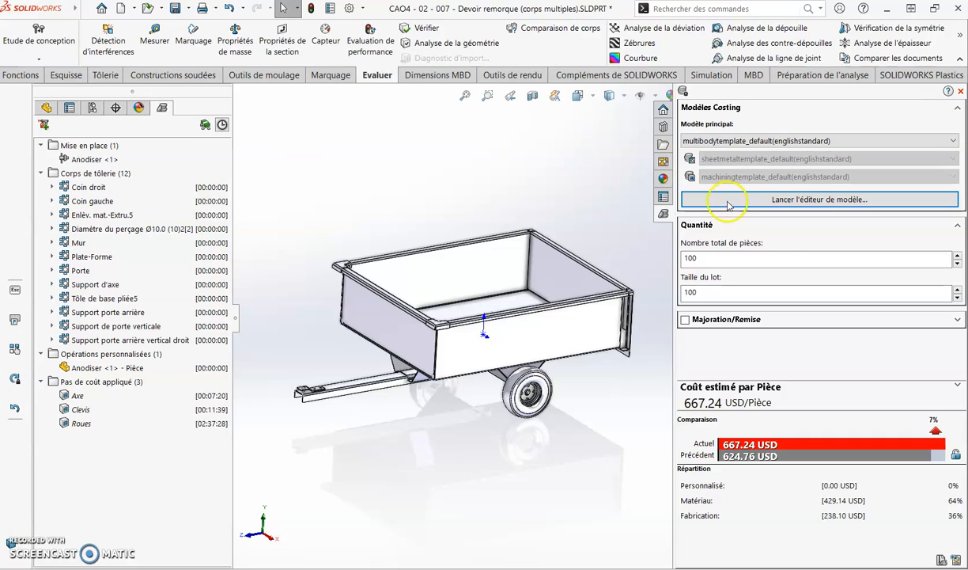